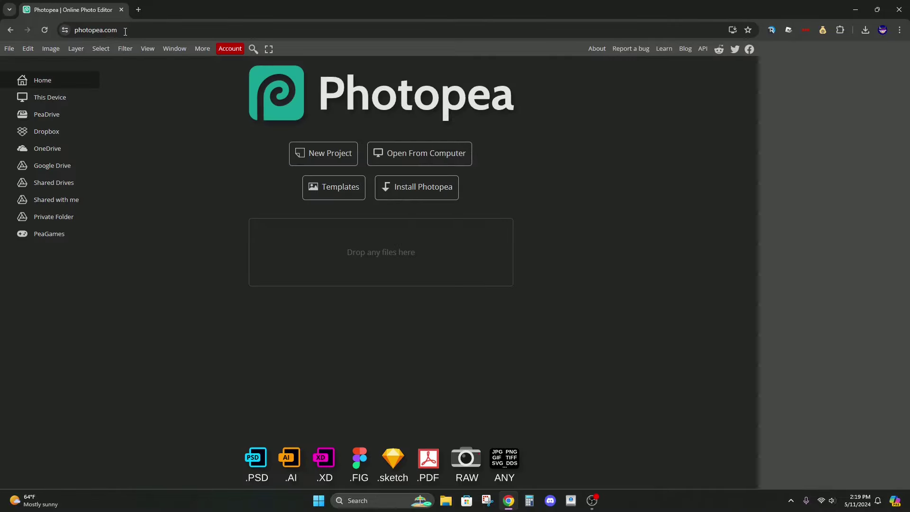
Step: Open a new Chrome tab showing the Google start page beside Photopea
{"action": "left_click", "coordinate": [138, 10]}
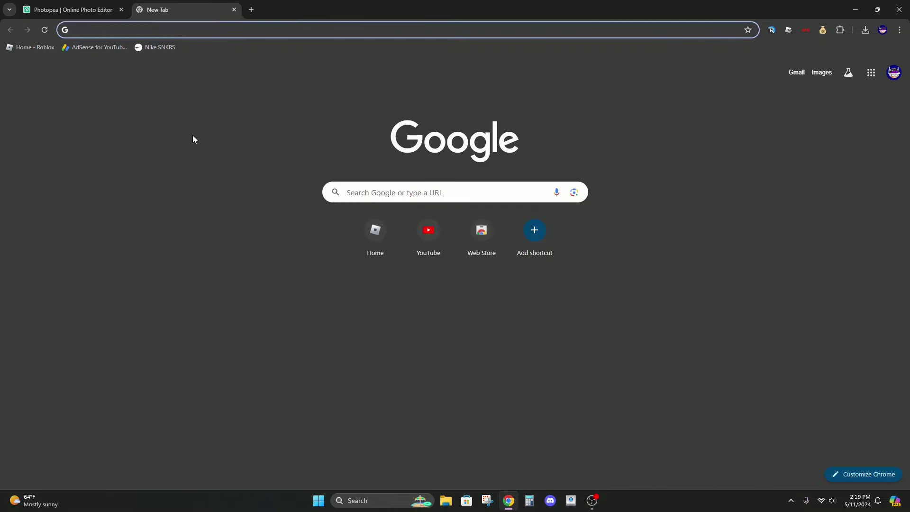
Step: Search Google Images for 'roblox pants template png'
{"action": "type", "text": "roblox"}
{"action": "key", "text": "Return"}
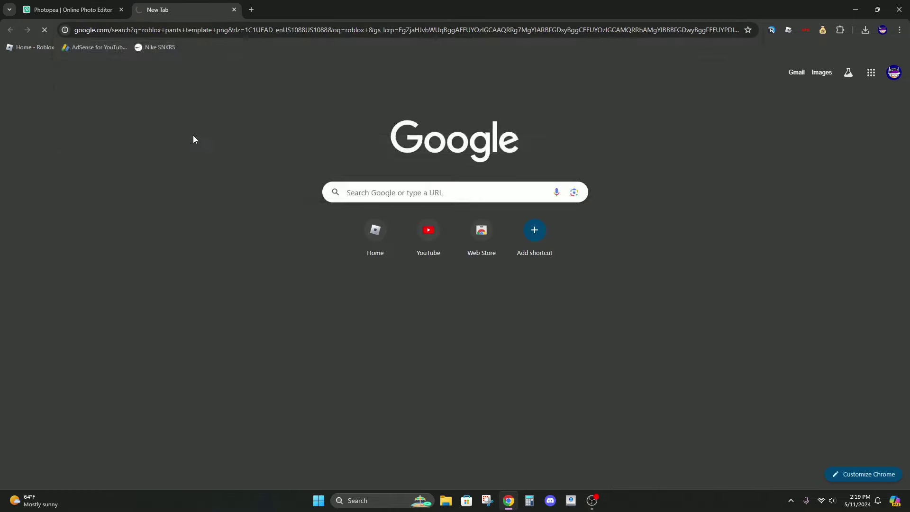
{"action": "left_click", "coordinate": [146, 90]}
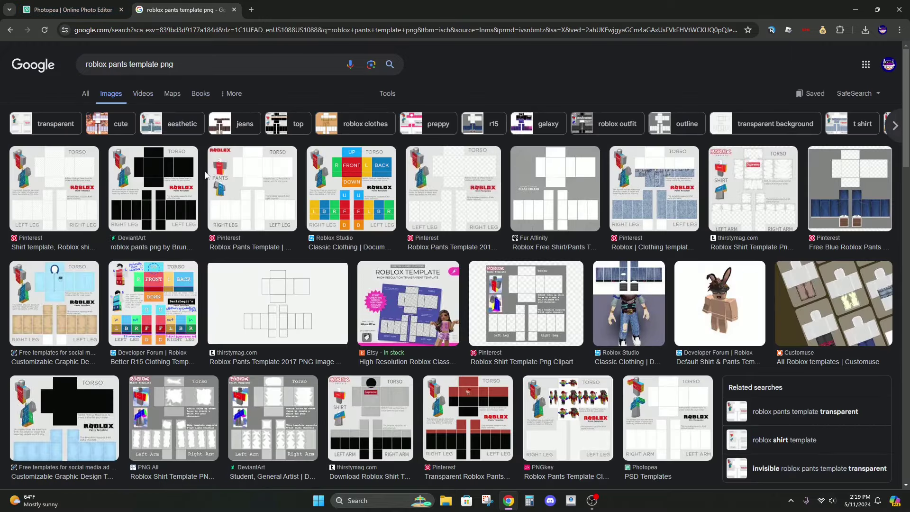
Step: Compare previews of the DeviantArt, Pinterest and Roblox Pants Template 2017 images
{"action": "left_click", "coordinate": [170, 180]}
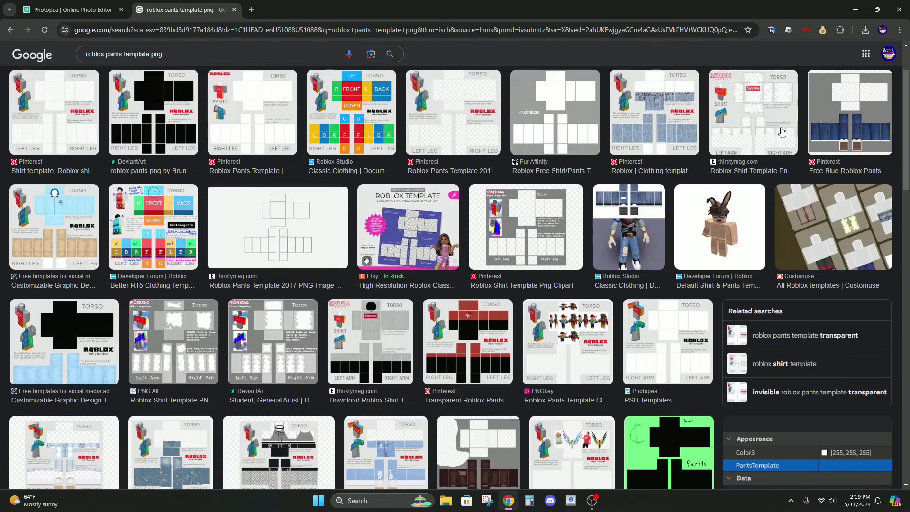
{"action": "scroll", "coordinate": [230, 124], "scroll_direction": "up", "scroll_amount": 2}
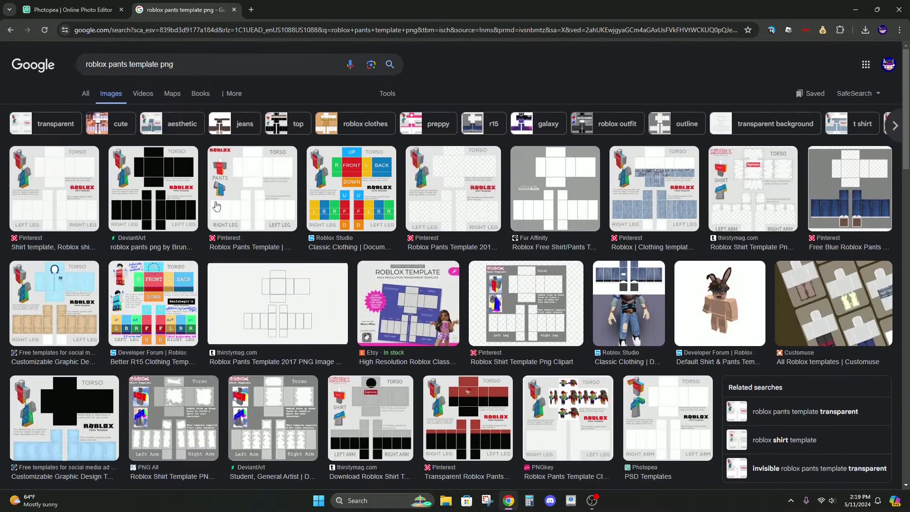
{"action": "left_click", "coordinate": [156, 197]}
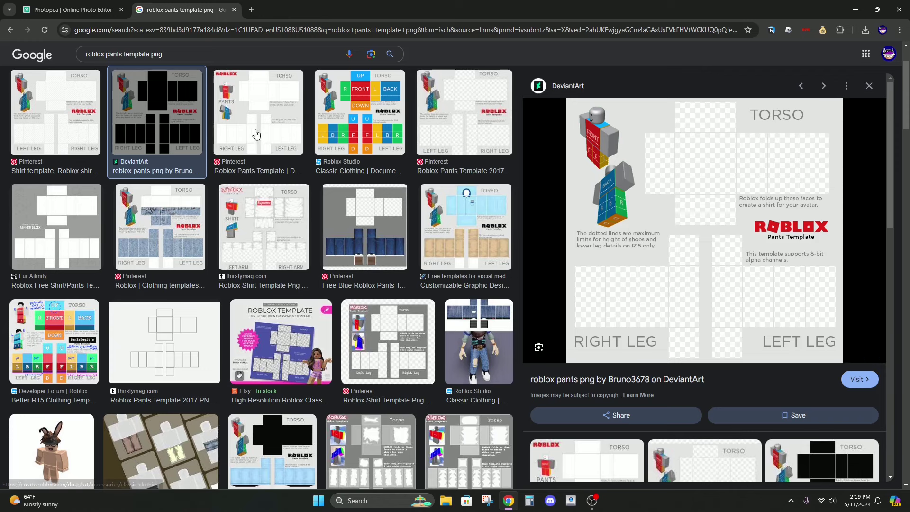
{"action": "left_click", "coordinate": [271, 109]}
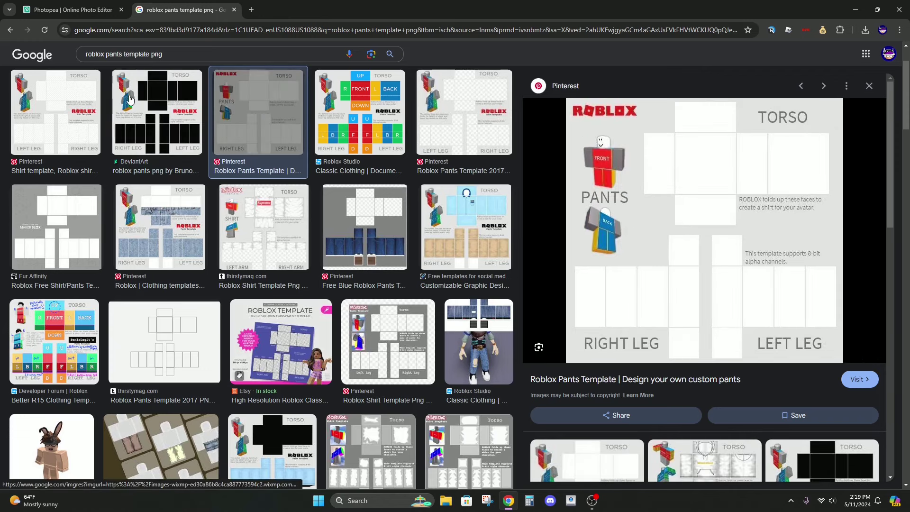
{"action": "left_click", "coordinate": [43, 102]}
{"action": "left_click", "coordinate": [131, 105]}
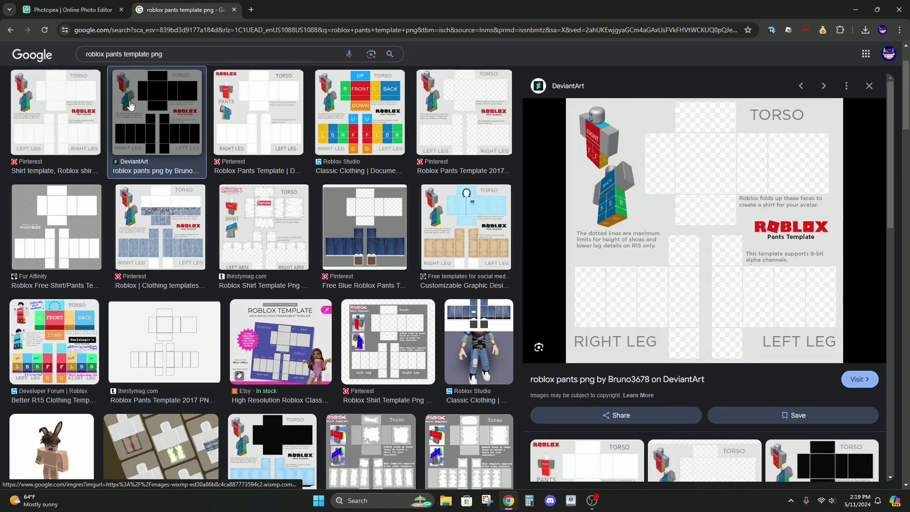
{"action": "left_click", "coordinate": [870, 85]}
{"action": "scroll", "coordinate": [732, 145], "scroll_direction": "up", "scroll_amount": 2}
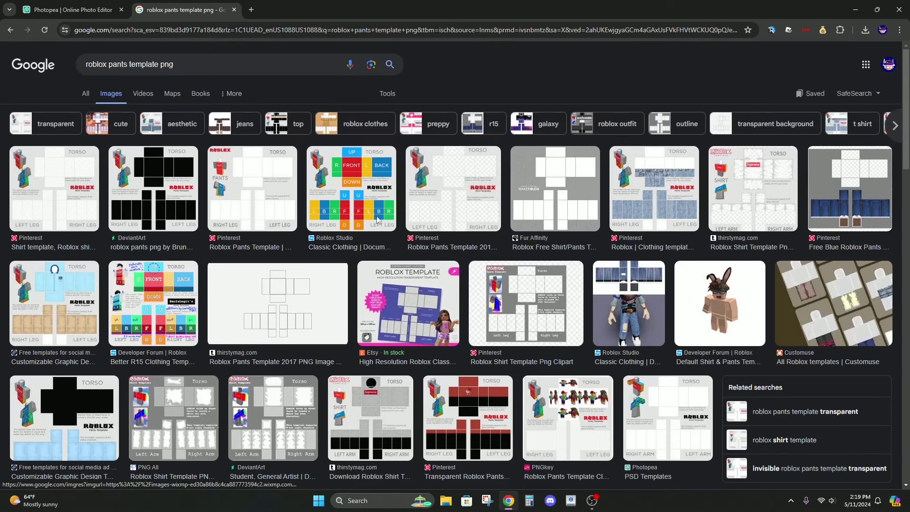
{"action": "left_click", "coordinate": [453, 190]}
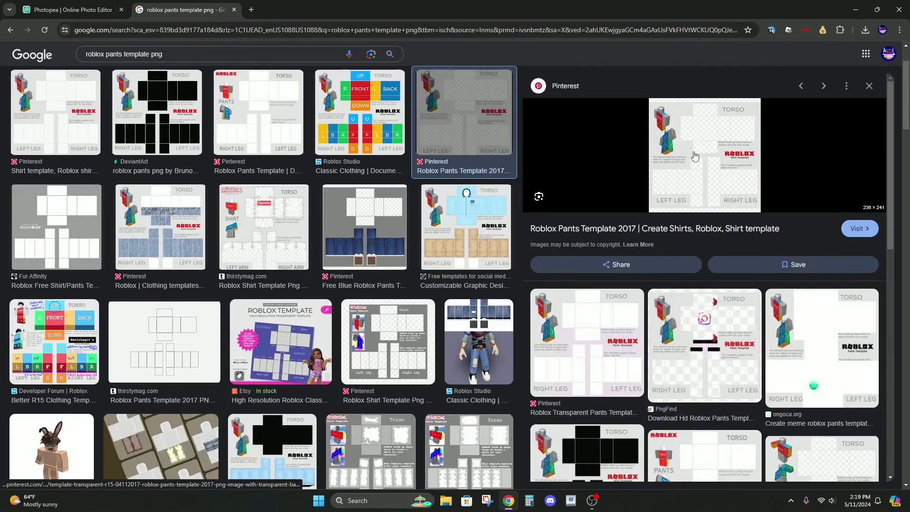
{"action": "left_click", "coordinate": [870, 86]}
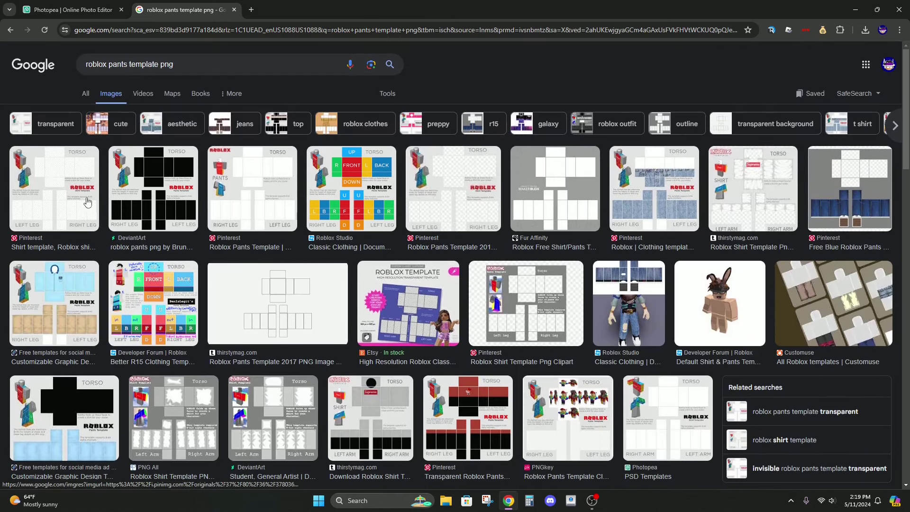
Step: Copy the DeviantArt pants template image and return to the Photopea tab
{"action": "left_click", "coordinate": [172, 182]}
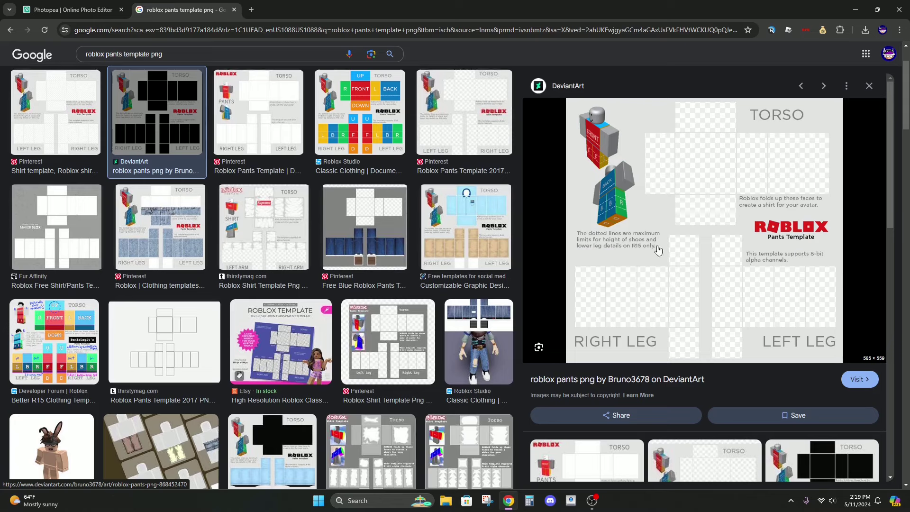
{"action": "right_click", "coordinate": [733, 192]}
{"action": "left_click", "coordinate": [798, 332]}
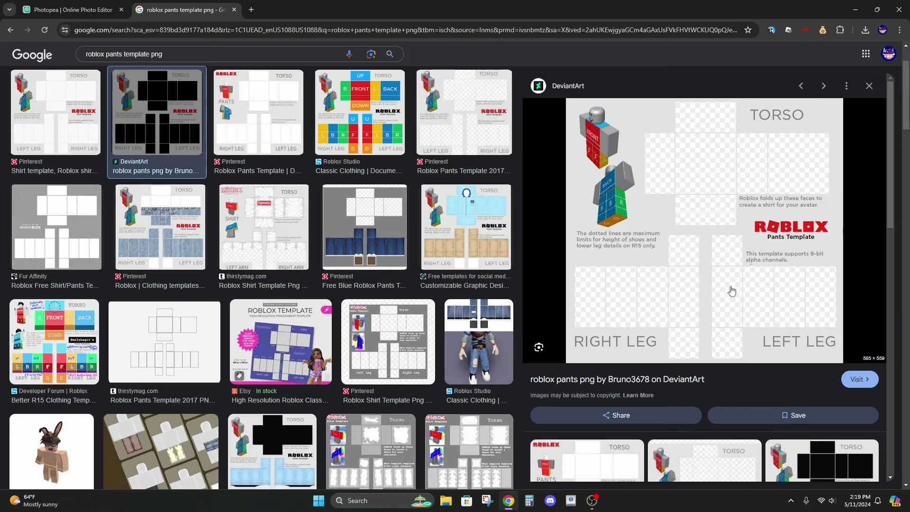
{"action": "left_click", "coordinate": [94, 4]}
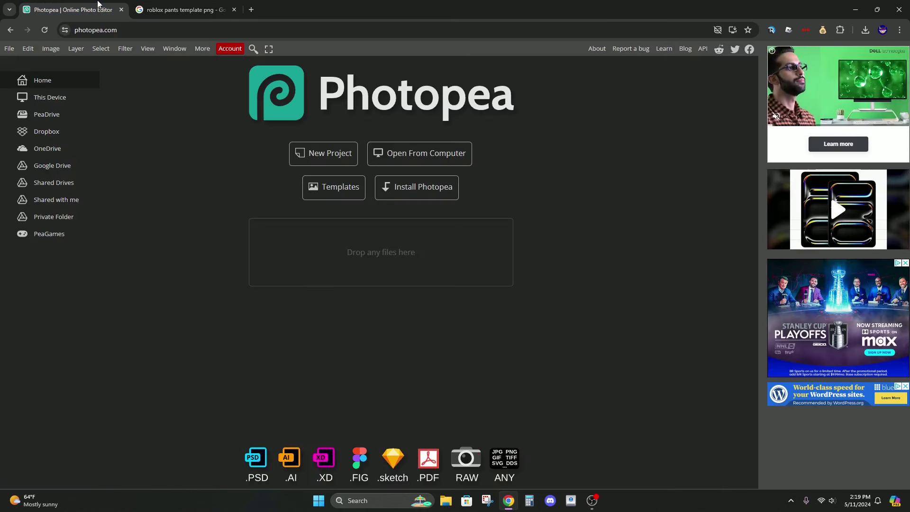
Step: Paste the template as new image.psd and draw a black test rectangle over its panels
{"action": "key", "text": "ctrl+v"}
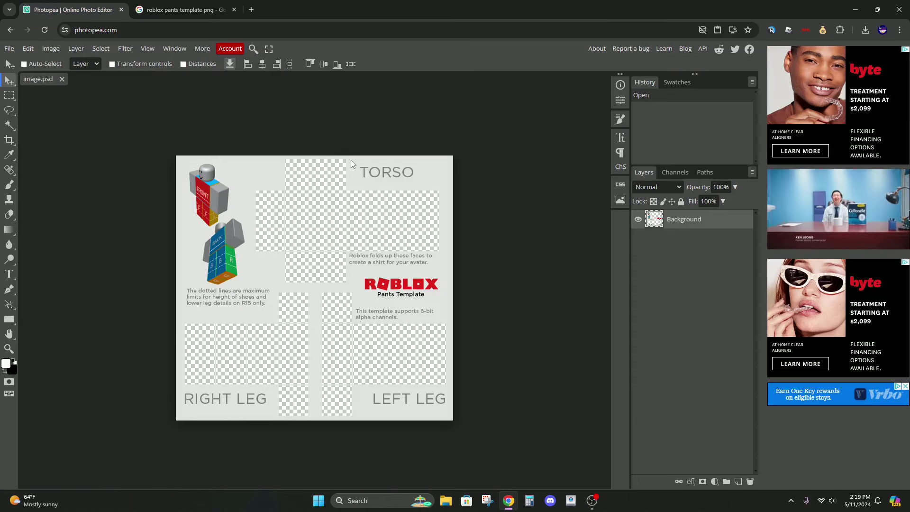
{"action": "key", "text": "shift+slash"}
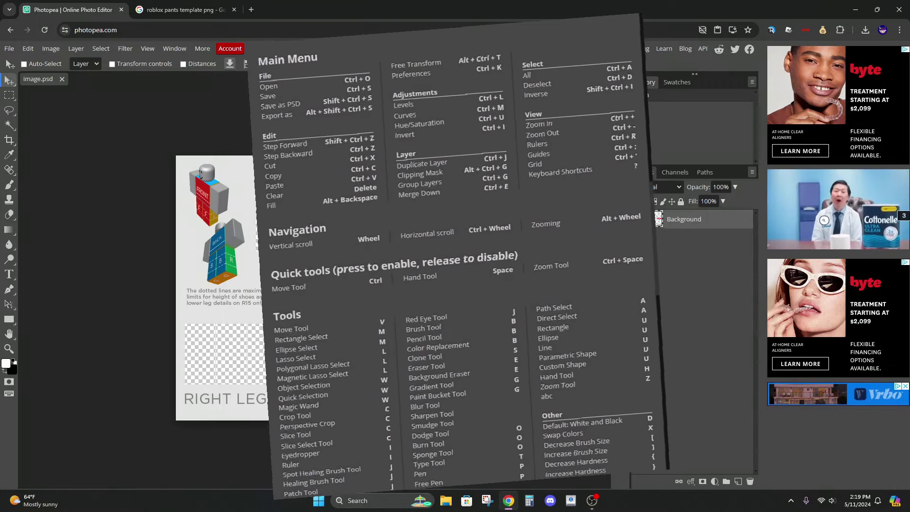
{"action": "key", "text": "u"}
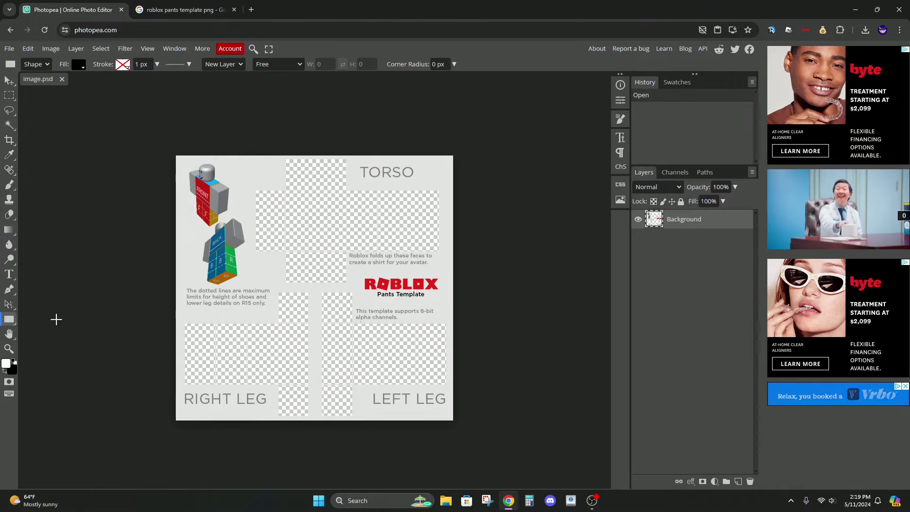
{"action": "left_click_drag", "start_coordinate": [228, 192], "coordinate": [427, 366]}
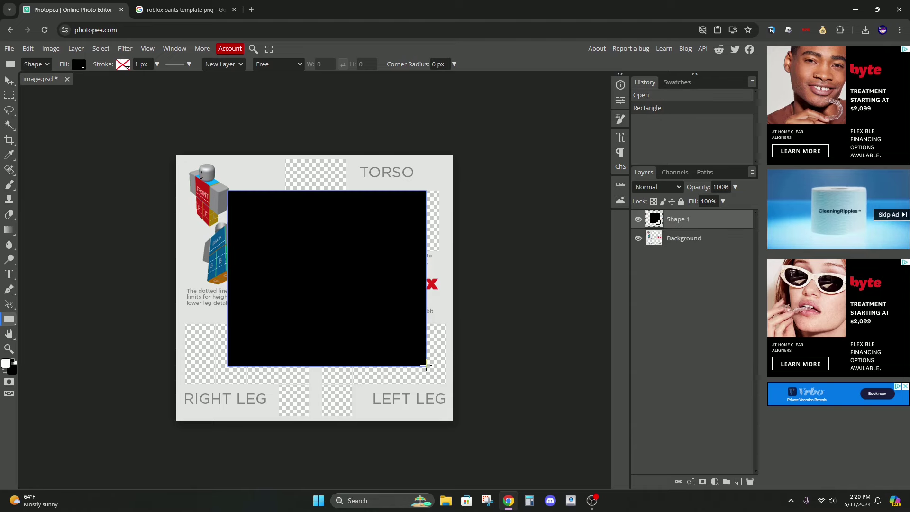
Step: Try placing the black rectangle beneath the template, stepping through undo, redo and history states
{"action": "left_click", "coordinate": [11, 82]}
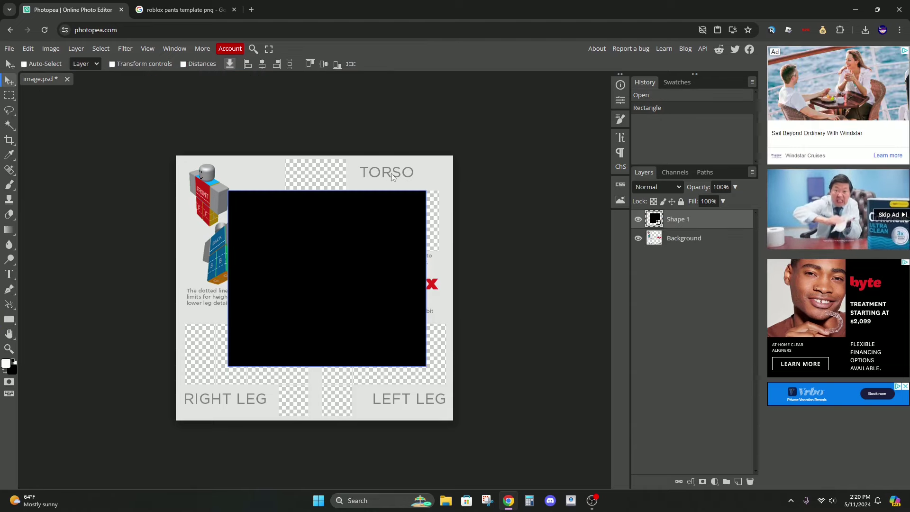
{"action": "left_click_drag", "start_coordinate": [679, 219], "coordinate": [682, 249]}
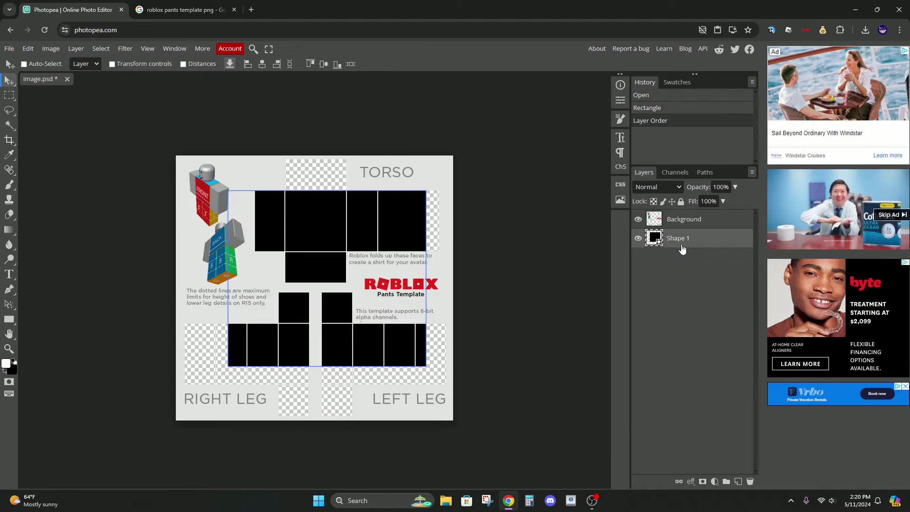
{"action": "key", "text": "ctrl+z"}
{"action": "key", "text": "ctrl+z"}
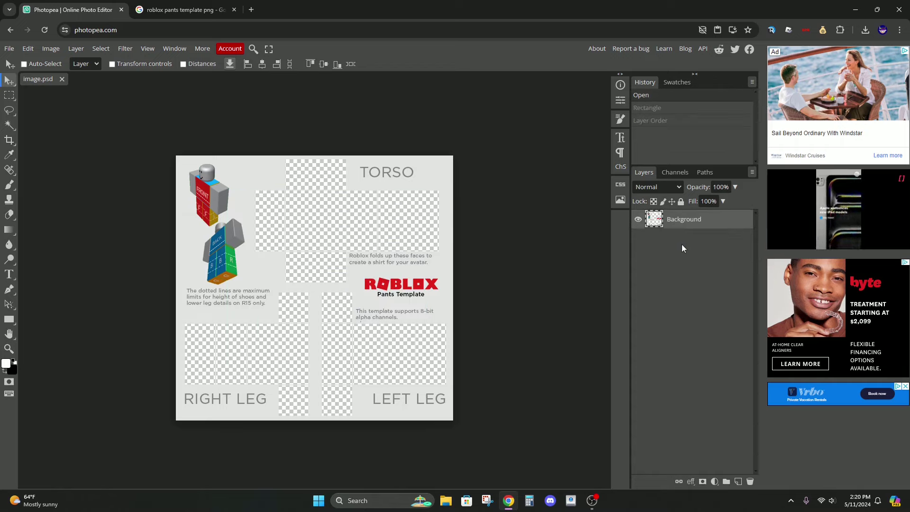
{"action": "key", "text": "ctrl+shift+z"}
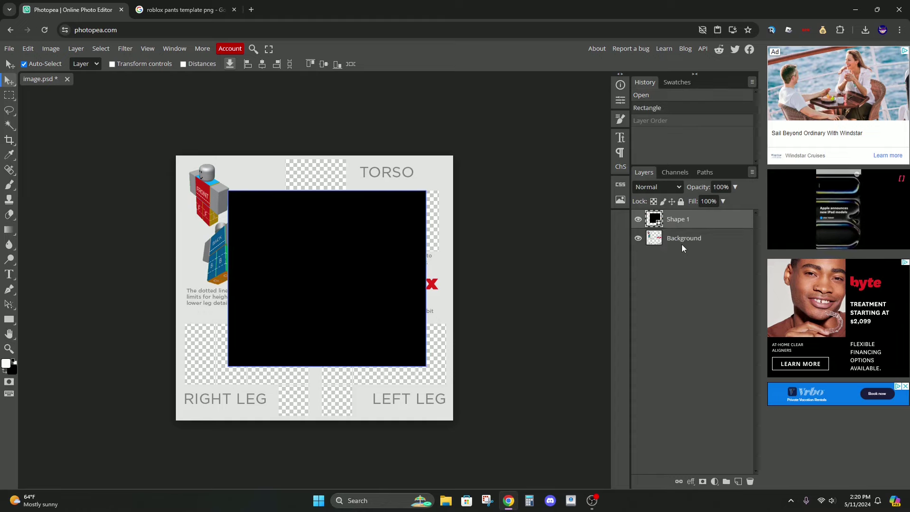
{"action": "key", "text": "ctrl+shift+z"}
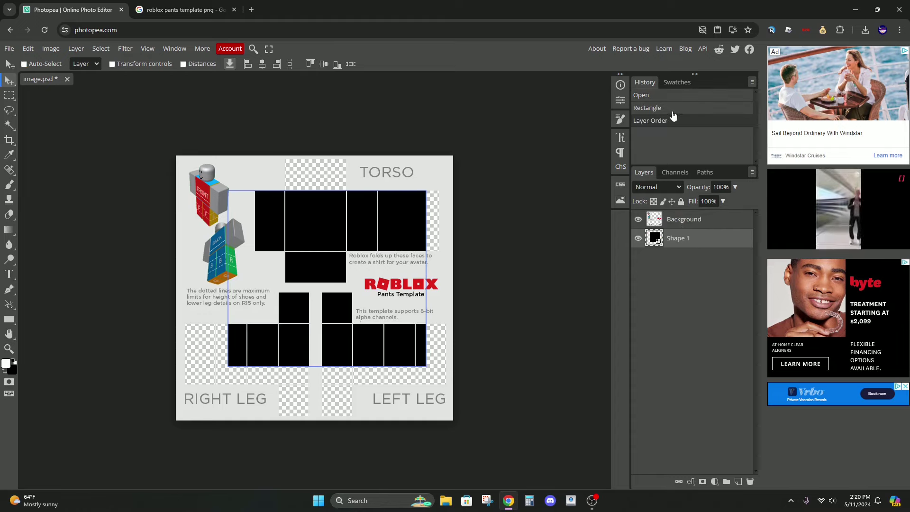
{"action": "left_click", "coordinate": [672, 108]}
{"action": "left_click", "coordinate": [673, 95]}
{"action": "left_click", "coordinate": [682, 122]}
Step: Delete the Shape 1 rectangle layer and zoom to fit the whole template
{"action": "key", "text": "Delete"}
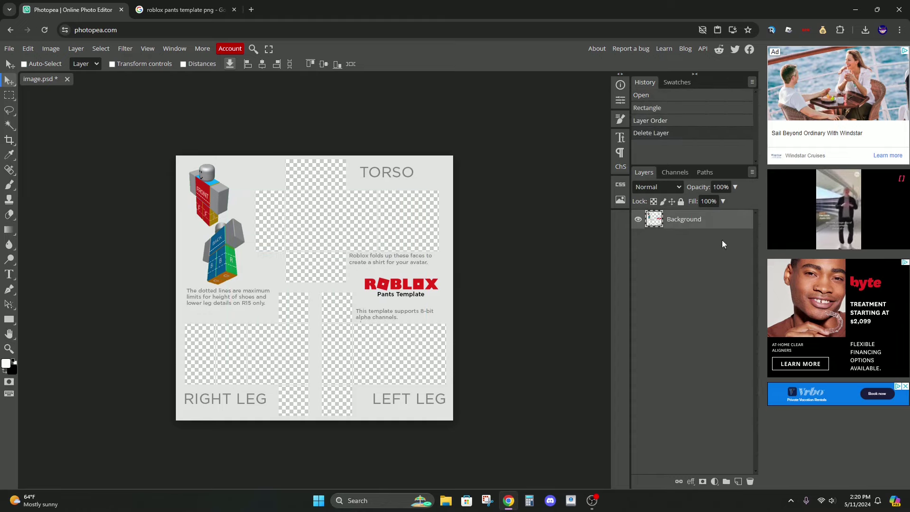
{"action": "key", "text": "ctrl+minus"}
{"action": "key", "text": "ctrl+minus"}
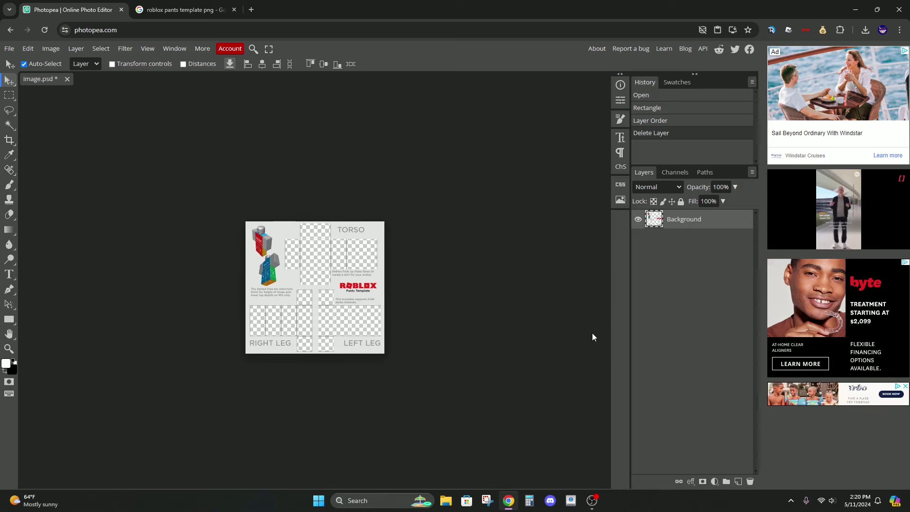
{"action": "key", "text": "ctrl+plus"}
{"action": "key", "text": "ctrl+plus"}
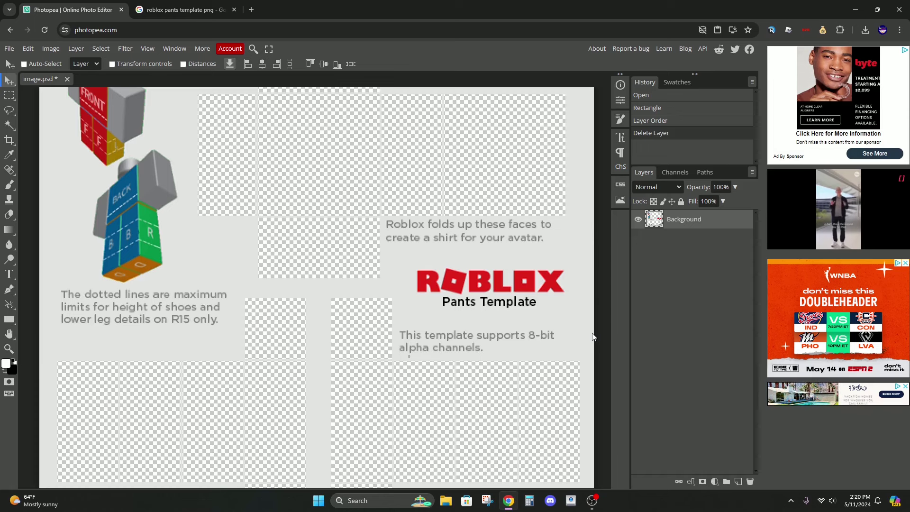
{"action": "key", "text": "ctrl+minus"}
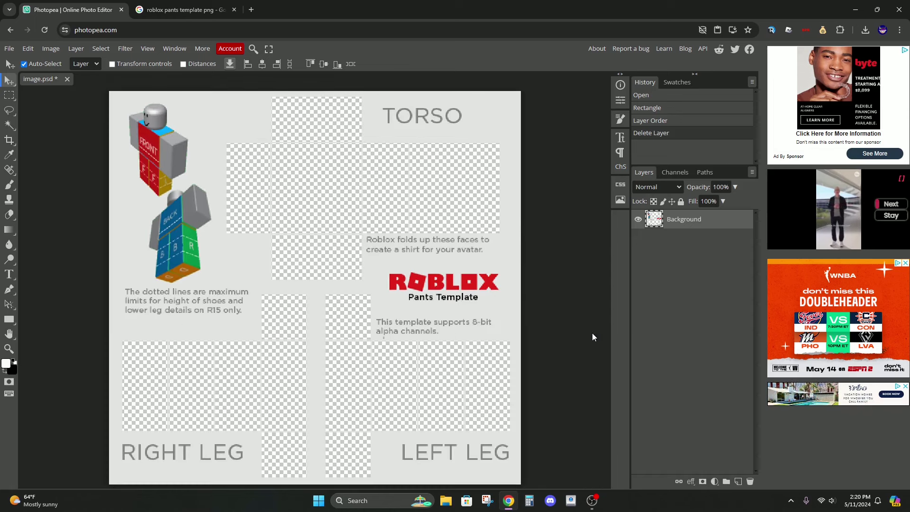
{"action": "key", "text": "ctrl+minus"}
{"action": "key", "text": "ctrl+plus"}
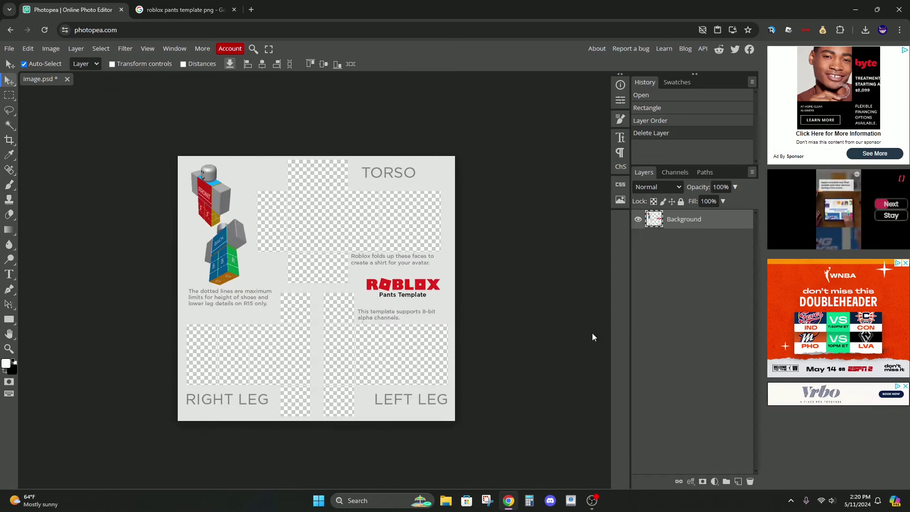
{"action": "left_click", "coordinate": [173, 49]}
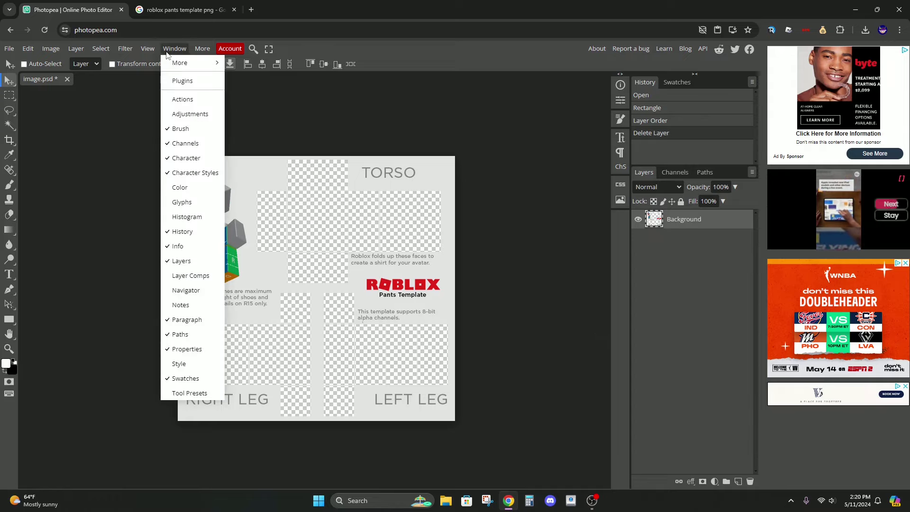
{"action": "mouse_move", "coordinate": [148, 49]}
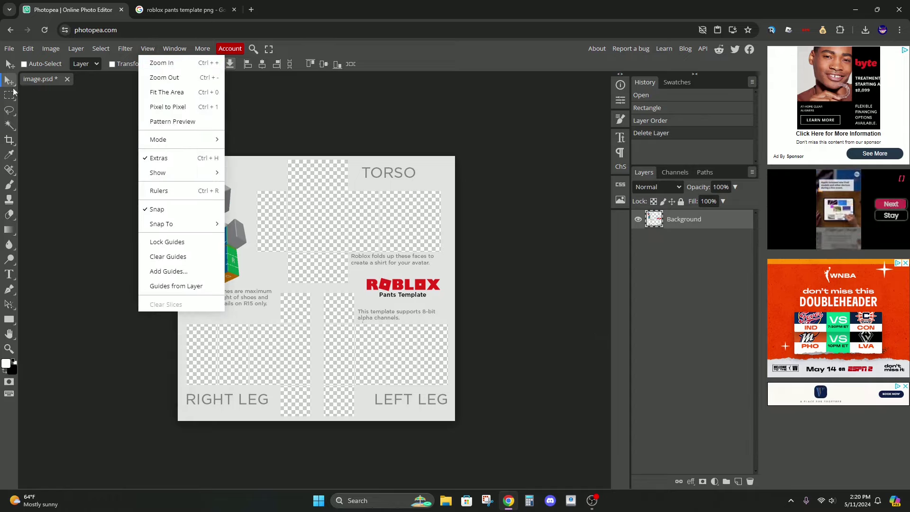
{"action": "key", "text": "ctrl+Tab"}
{"action": "type", "text": "black jeans material"}
{"action": "key", "text": "Return"}
{"action": "key", "text": "ctrl+Tab"}
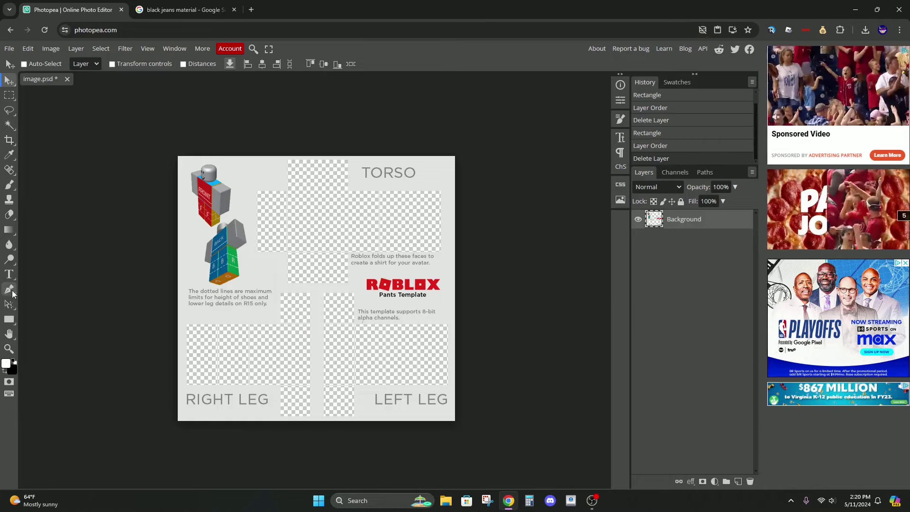
{"action": "left_click", "coordinate": [9, 320]}
{"action": "left_click_drag", "start_coordinate": [117, 288], "coordinate": [511, 411]}
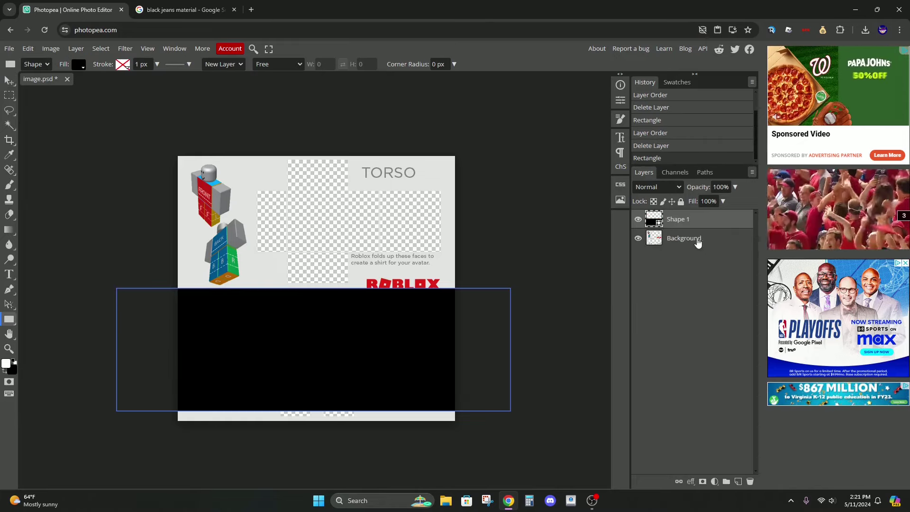
{"action": "left_click_drag", "start_coordinate": [698, 242], "coordinate": [695, 249]}
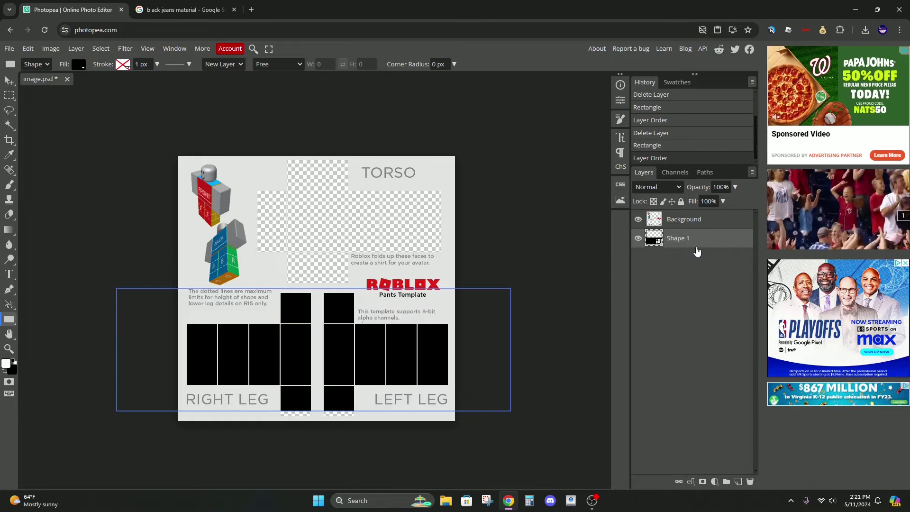
{"action": "key", "text": "Delete"}
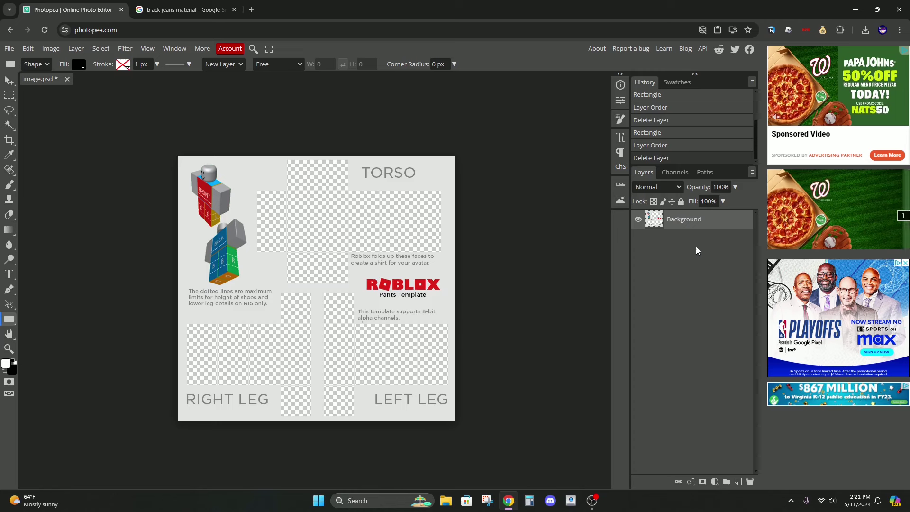
Step: Browse the black jeans fabric results, previewing the first denim and an Amazon black denim image
{"action": "left_click", "coordinate": [169, 5]}
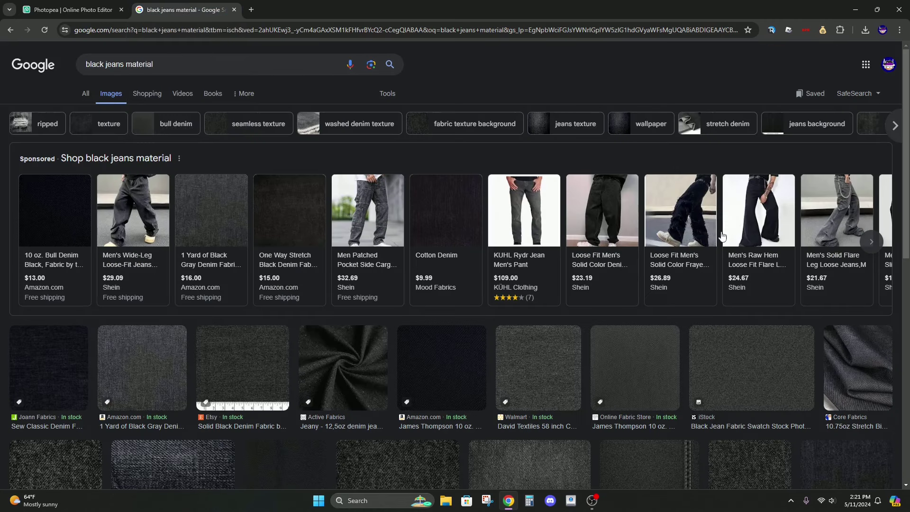
{"action": "scroll", "coordinate": [590, 208], "scroll_direction": "down", "scroll_amount": 3}
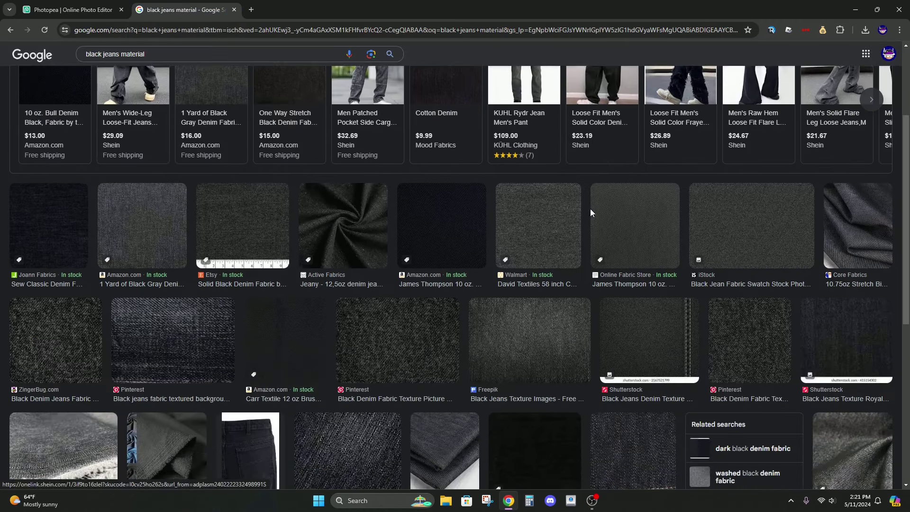
{"action": "left_click", "coordinate": [48, 221]}
{"action": "scroll", "coordinate": [383, 211], "scroll_direction": "down", "scroll_amount": 10}
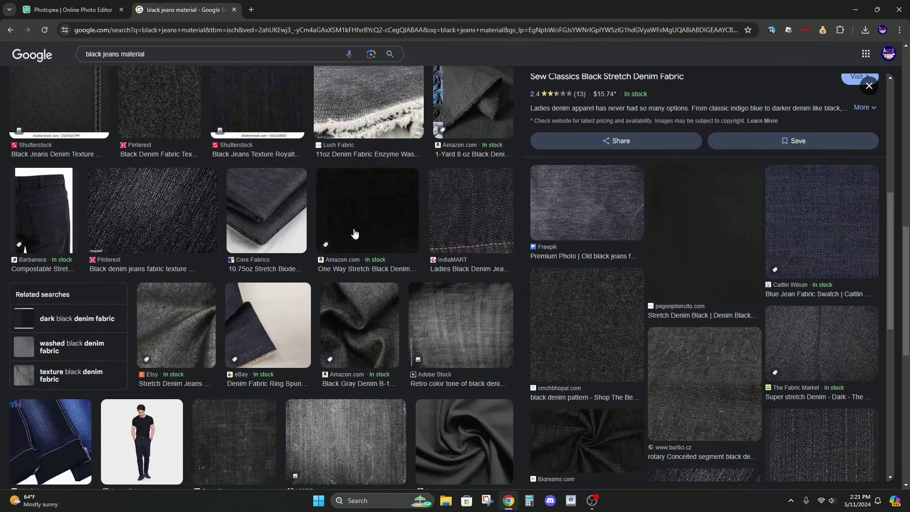
{"action": "left_click", "coordinate": [355, 233]}
{"action": "scroll", "coordinate": [602, 228], "scroll_direction": "down", "scroll_amount": 4}
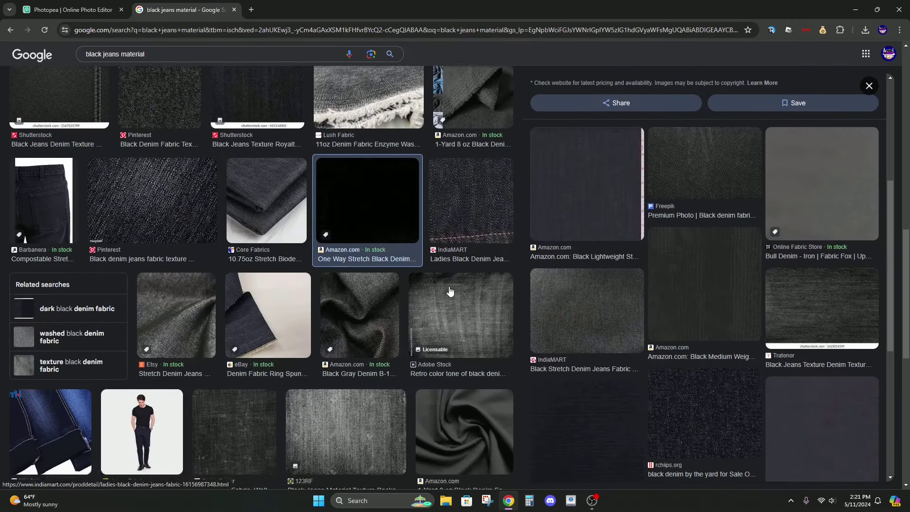
{"action": "scroll", "coordinate": [427, 299], "scroll_direction": "down", "scroll_amount": 5}
{"action": "scroll", "coordinate": [504, 225], "scroll_direction": "down", "scroll_amount": 3}
Step: Copy the large Rijs Tilburg black jeans fabric image and return to the template
{"action": "left_click", "coordinate": [504, 225]}
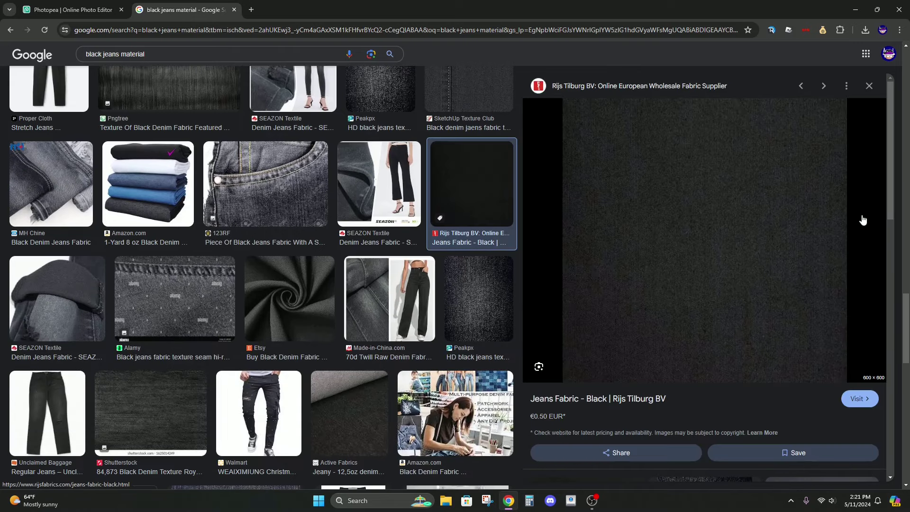
{"action": "scroll", "coordinate": [778, 232], "scroll_direction": "down", "scroll_amount": 7}
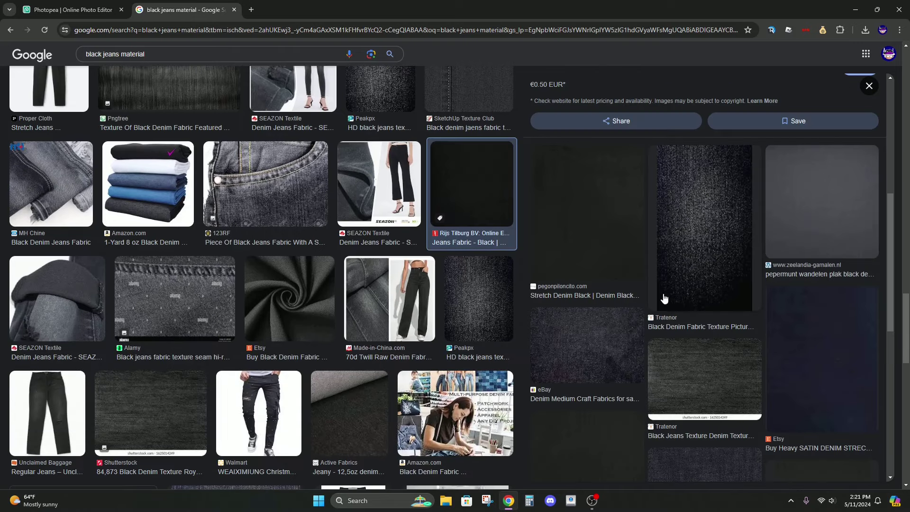
{"action": "scroll", "coordinate": [657, 282], "scroll_direction": "up", "scroll_amount": 7}
{"action": "right_click", "coordinate": [692, 184]}
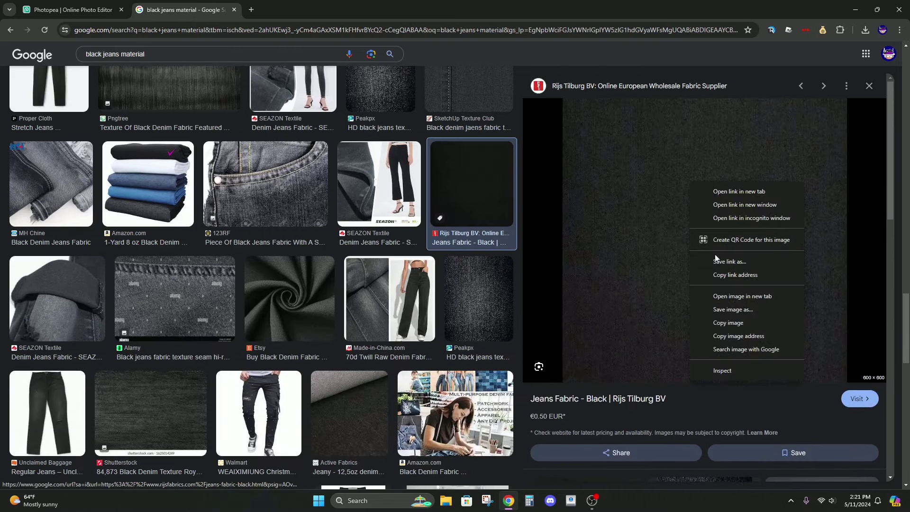
{"action": "left_click", "coordinate": [740, 327]}
{"action": "left_click", "coordinate": [71, 10]}
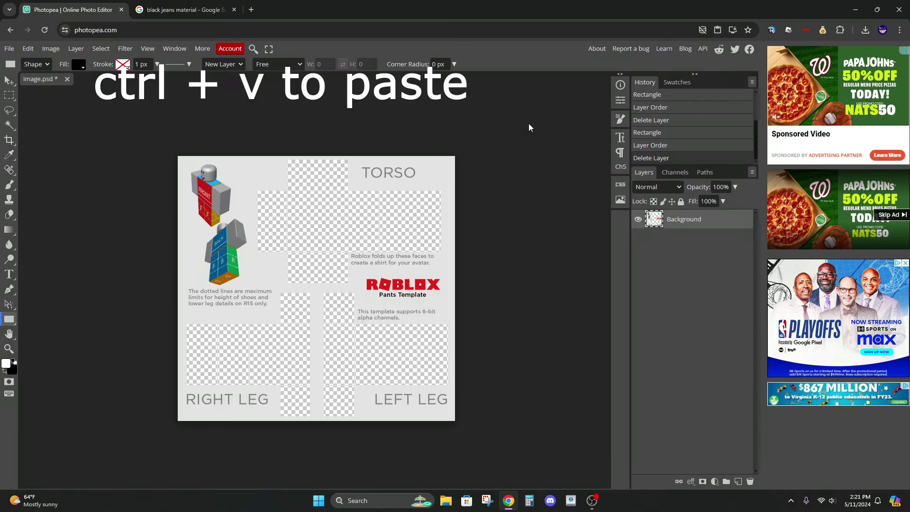
Step: Paste the denim as Layer 1 beneath Background, trying and cancelling a resize
{"action": "key", "text": "ctrl+v"}
{"action": "left_click_drag", "start_coordinate": [700, 225], "coordinate": [695, 247]}
{"action": "left_click", "coordinate": [10, 81]}
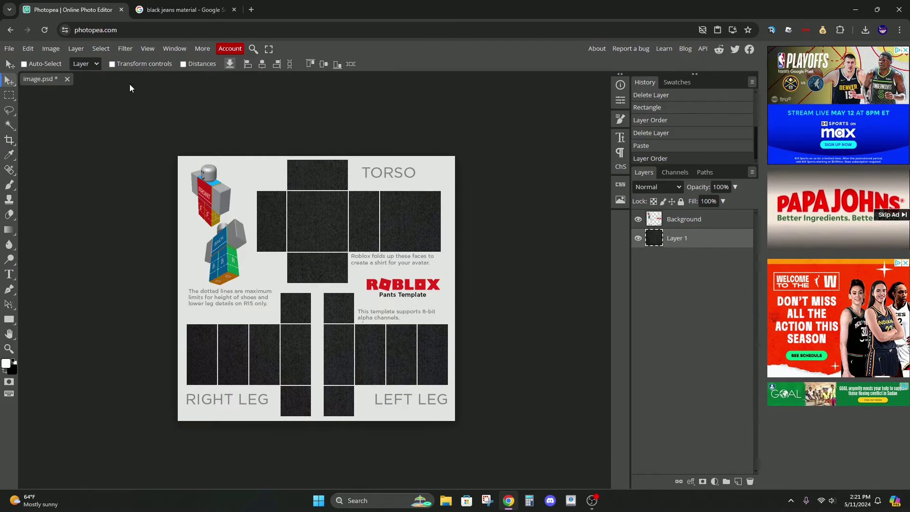
{"action": "left_click", "coordinate": [136, 64]}
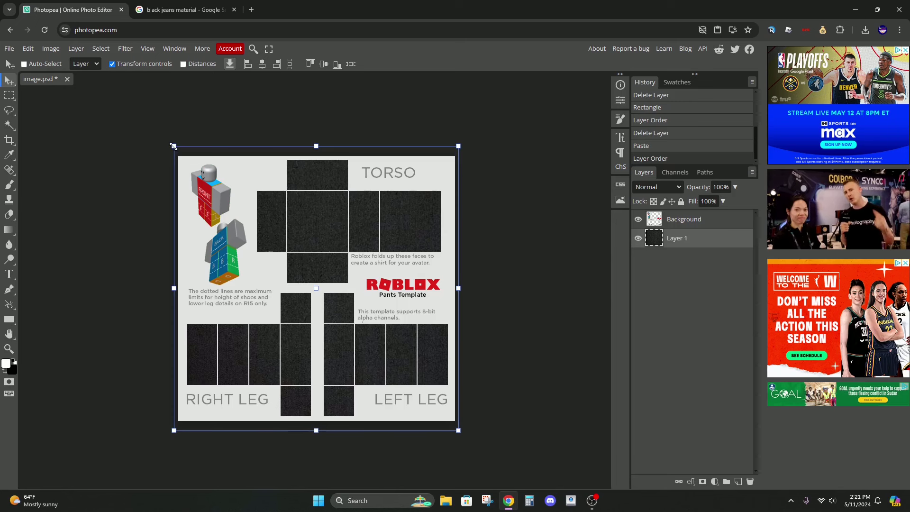
{"action": "left_click_drag", "start_coordinate": [674, 487], "coordinate": [373, 329]}
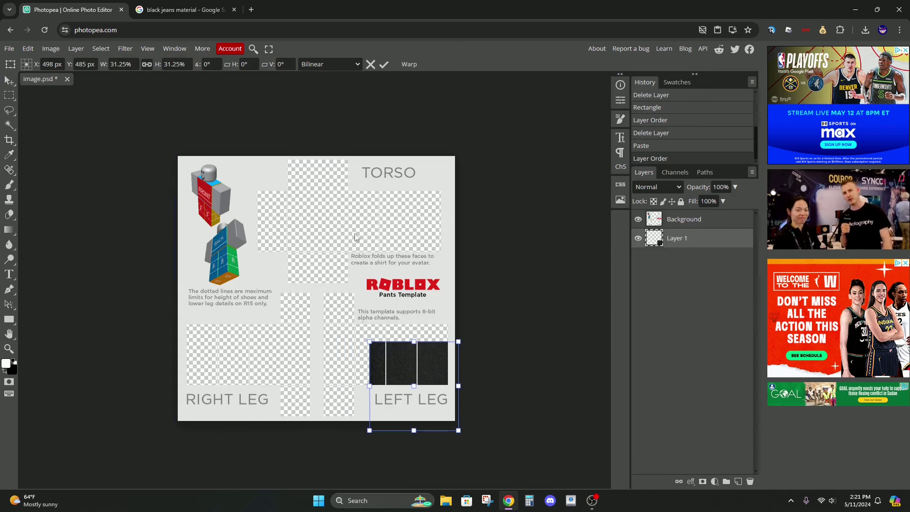
{"action": "key", "text": "Escape"}
Step: Try Edit > Transform > Scale on the denim, undo it, and enable Transform controls
{"action": "left_click", "coordinate": [112, 64]}
{"action": "left_click", "coordinate": [28, 49]}
{"action": "mouse_move", "coordinate": [96, 285]}
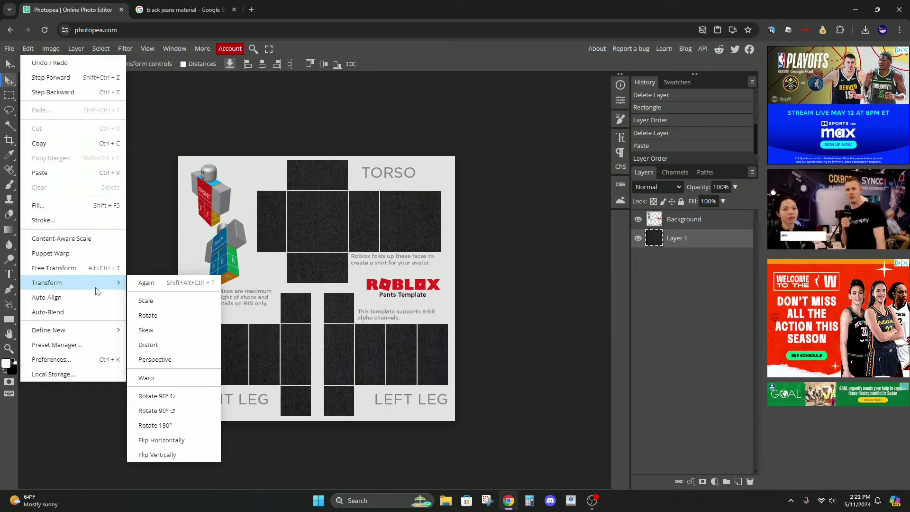
{"action": "left_click", "coordinate": [161, 302]}
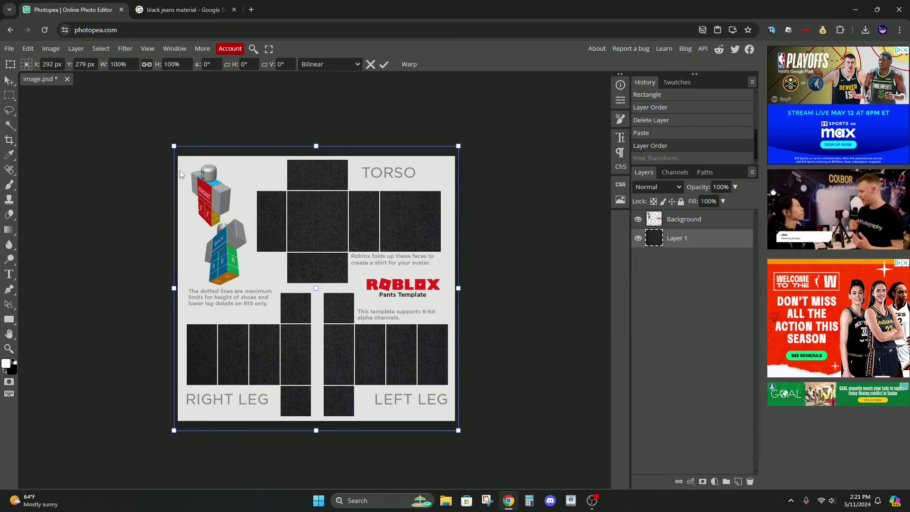
{"action": "left_click_drag", "start_coordinate": [174, 145], "coordinate": [409, 331]}
{"action": "key", "text": "ctrl+z"}
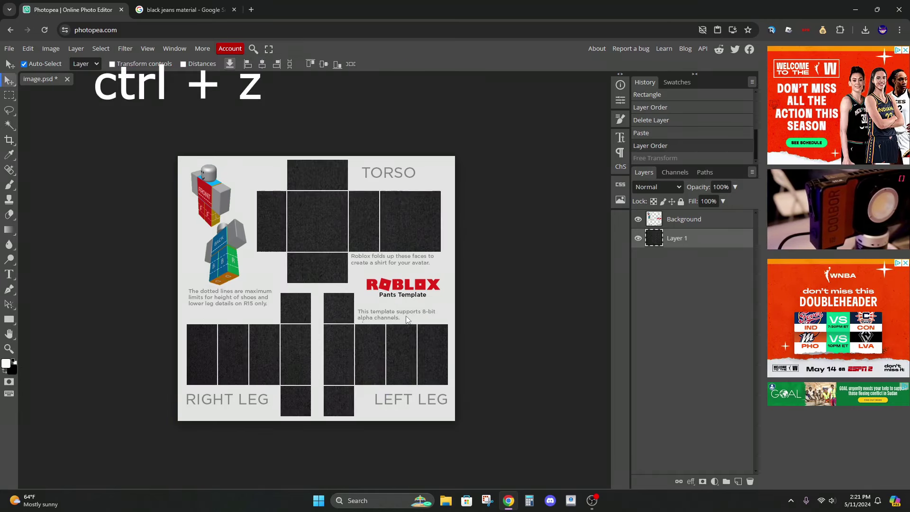
{"action": "left_click", "coordinate": [111, 64]}
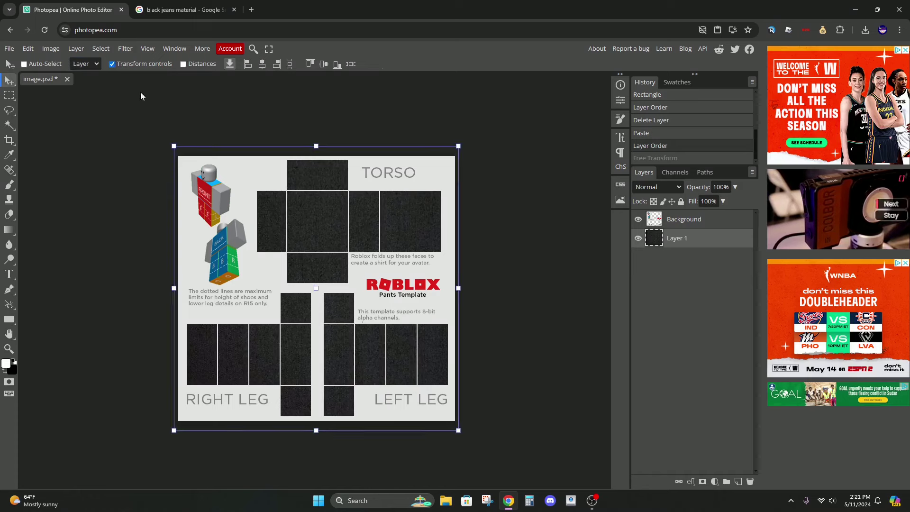
Step: Scale the denim to a 22.25% square and place it over the first right-leg panel
{"action": "left_click_drag", "start_coordinate": [175, 147], "coordinate": [321, 289]}
{"action": "left_click_drag", "start_coordinate": [337, 349], "coordinate": [285, 321]}
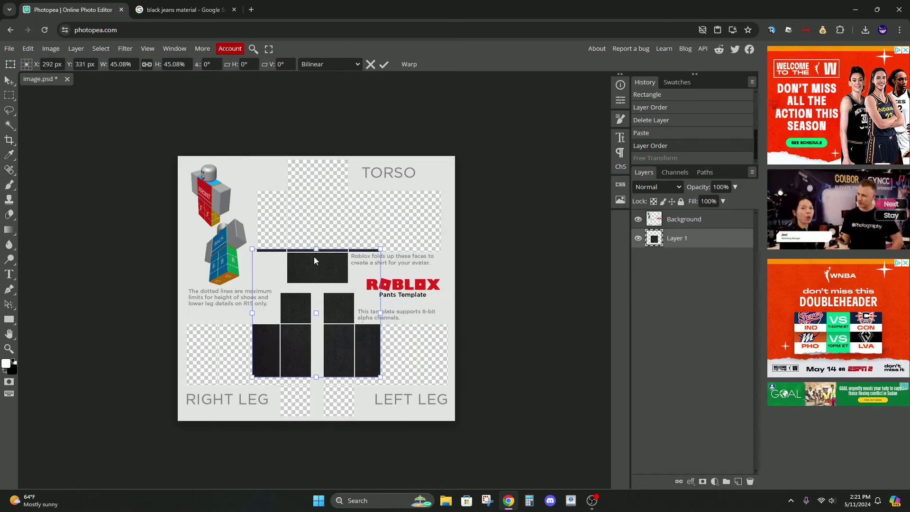
{"action": "left_click_drag", "start_coordinate": [316, 250], "coordinate": [316, 185]}
{"action": "left_click_drag", "start_coordinate": [382, 281], "coordinate": [453, 281]}
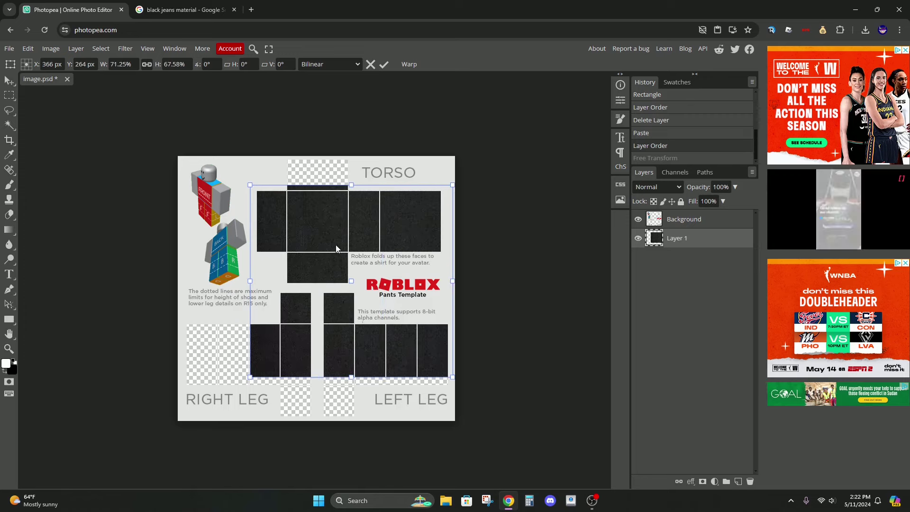
{"action": "key", "text": "ctrl+z"}
{"action": "key", "text": "ctrl+z"}
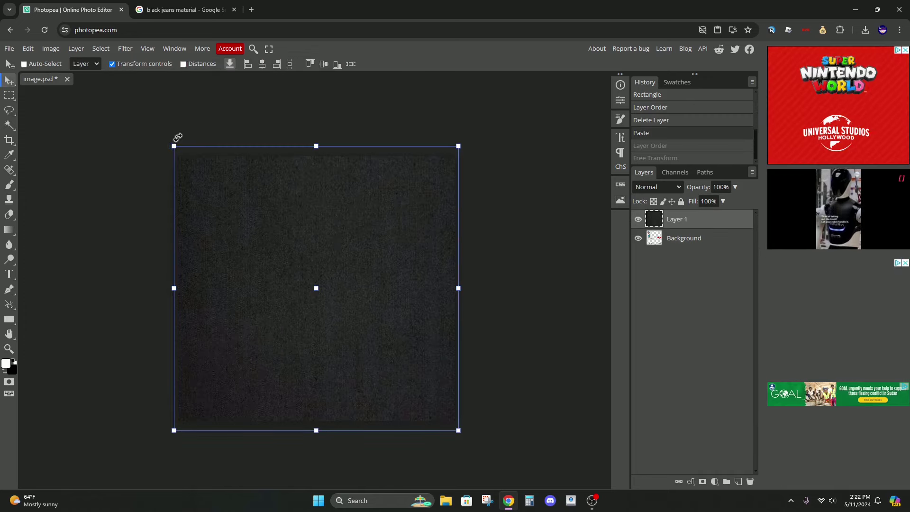
{"action": "left_click_drag", "start_coordinate": [173, 146], "coordinate": [393, 366]}
{"action": "left_click_drag", "start_coordinate": [430, 391], "coordinate": [220, 343]}
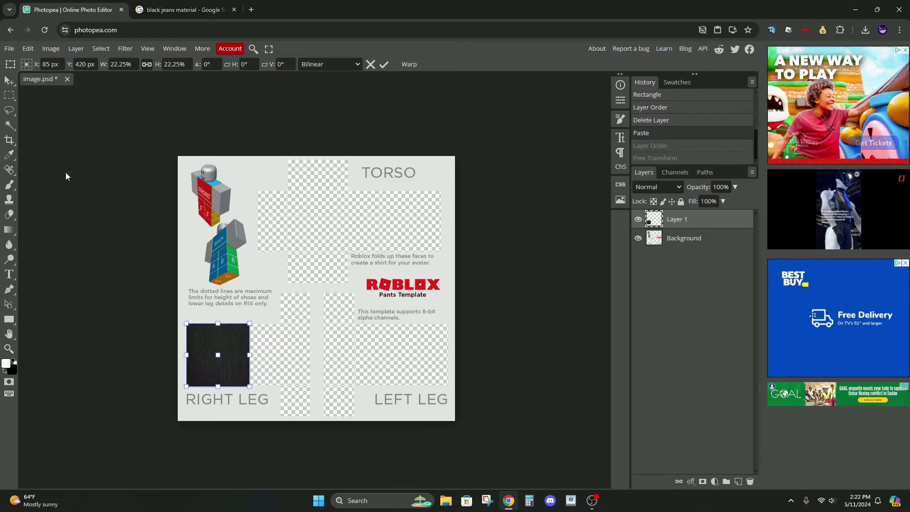
Step: Commit the denim square, move it below Background, and Alt-drag a copy onto the next leg panel
{"action": "left_click", "coordinate": [11, 81]}
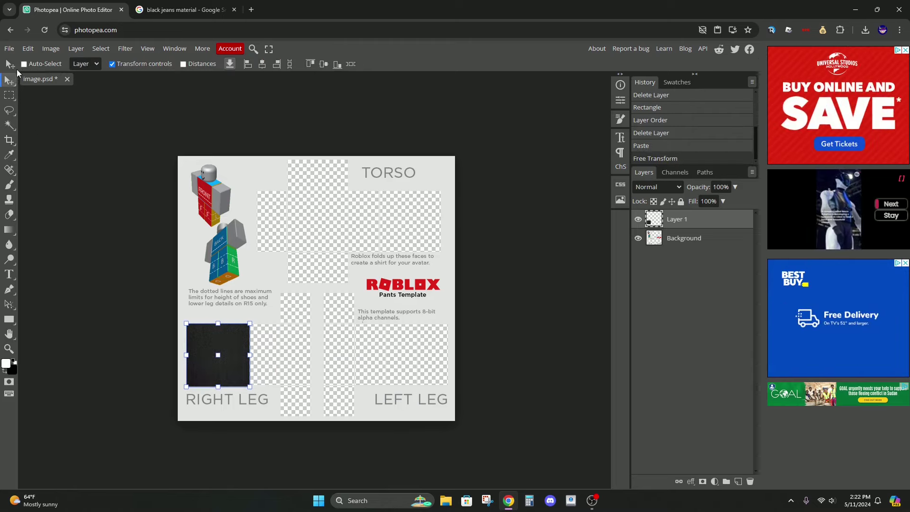
{"action": "left_click", "coordinate": [112, 64]}
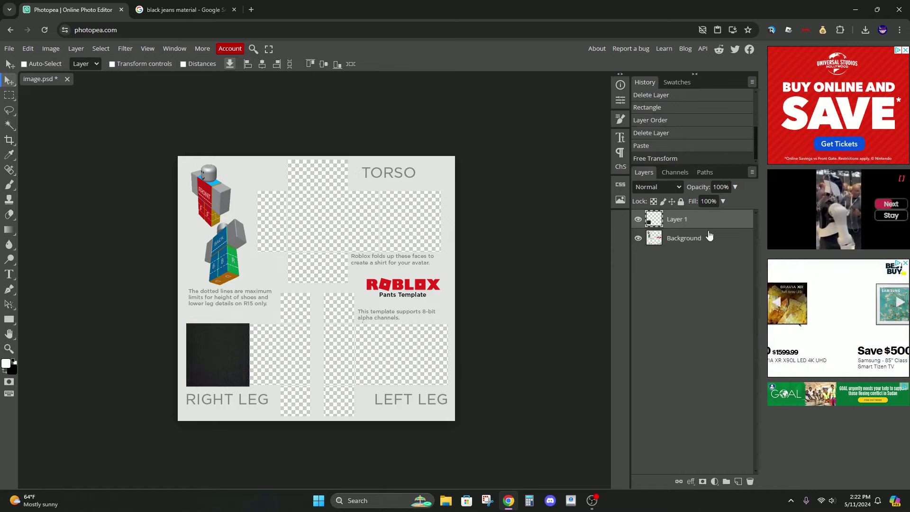
{"action": "left_click_drag", "start_coordinate": [700, 228], "coordinate": [699, 252]}
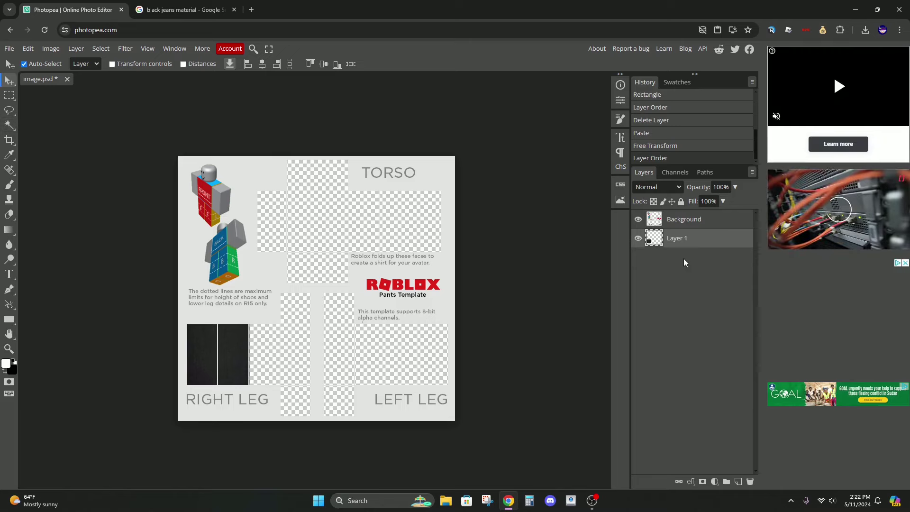
{"action": "left_click_drag", "start_coordinate": [229, 345], "coordinate": [274, 345]}
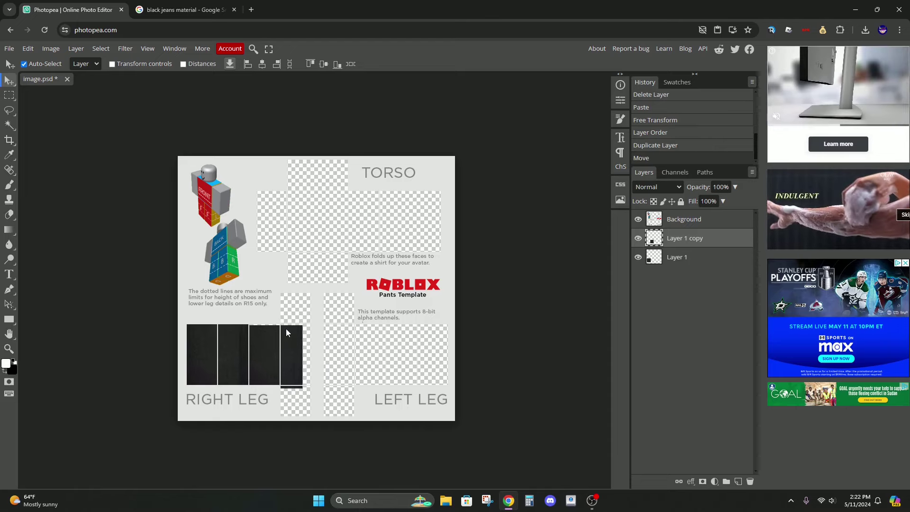
Step: Zoom in and slide the last denim strip left to close the gap
{"action": "key", "text": "ctrl+plus"}
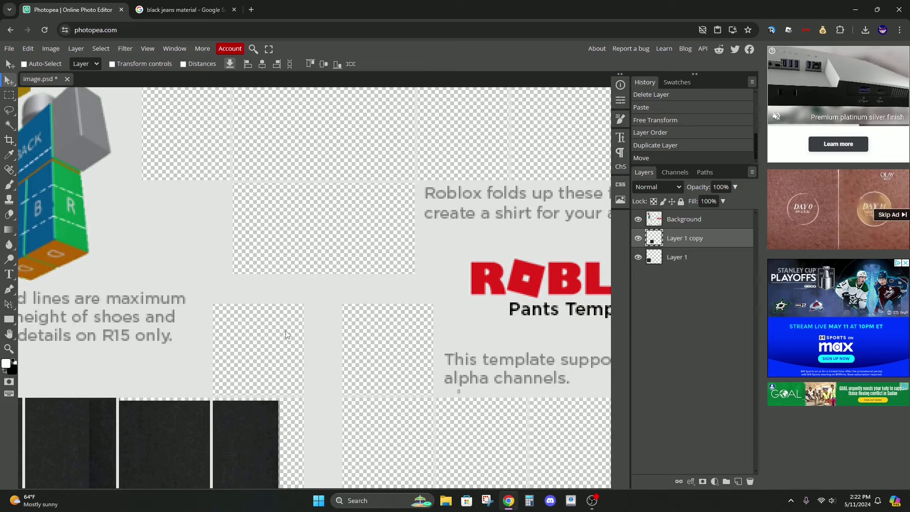
{"action": "scroll", "coordinate": [286, 334], "scroll_direction": "down", "scroll_amount": 5}
{"action": "mouse_move", "coordinate": [314, 343]}
{"action": "left_mouse_down"}
{"action": "mouse_move", "coordinate": [298, 339]}
{"action": "mouse_move", "coordinate": [305, 338]}
{"action": "left_mouse_up"}
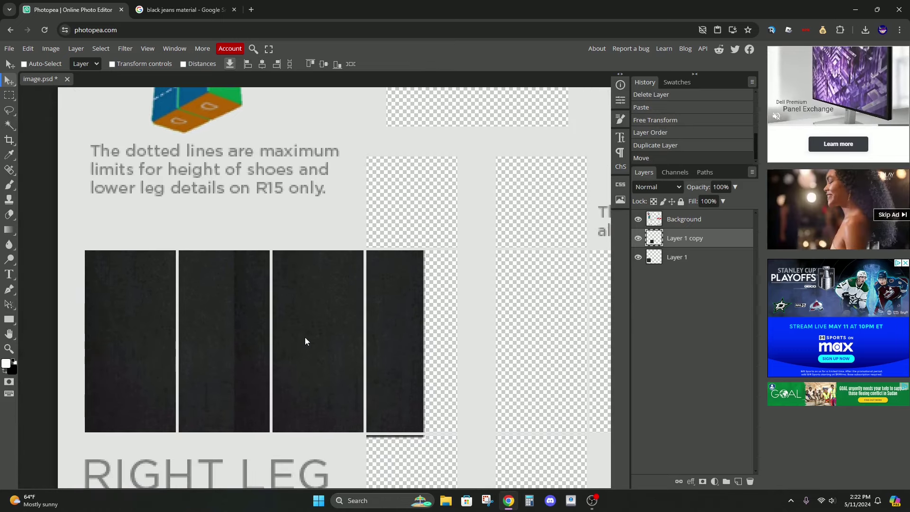
{"action": "key", "text": "ctrl+z"}
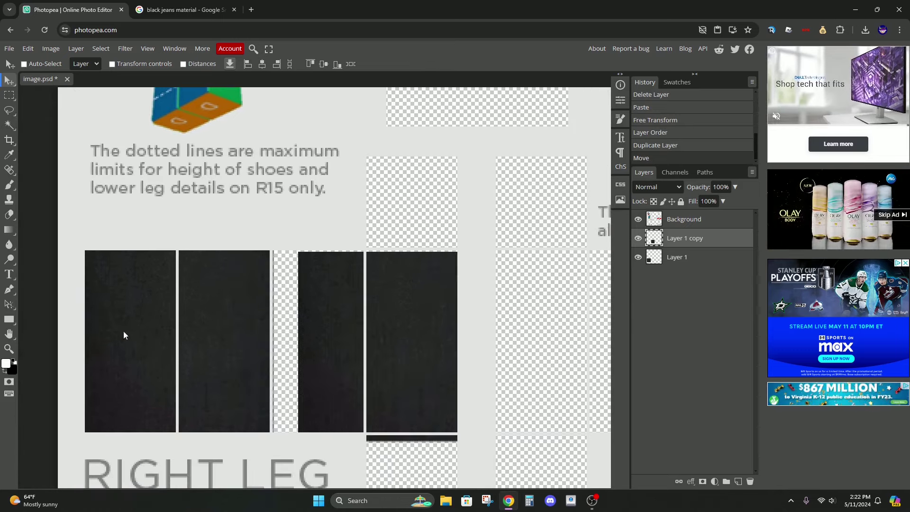
{"action": "left_click_drag", "start_coordinate": [339, 351], "coordinate": [305, 351]}
Step: Try Flip Horizontally on a denim strip, then undo the flip and nudge
{"action": "left_click", "coordinate": [28, 48]}
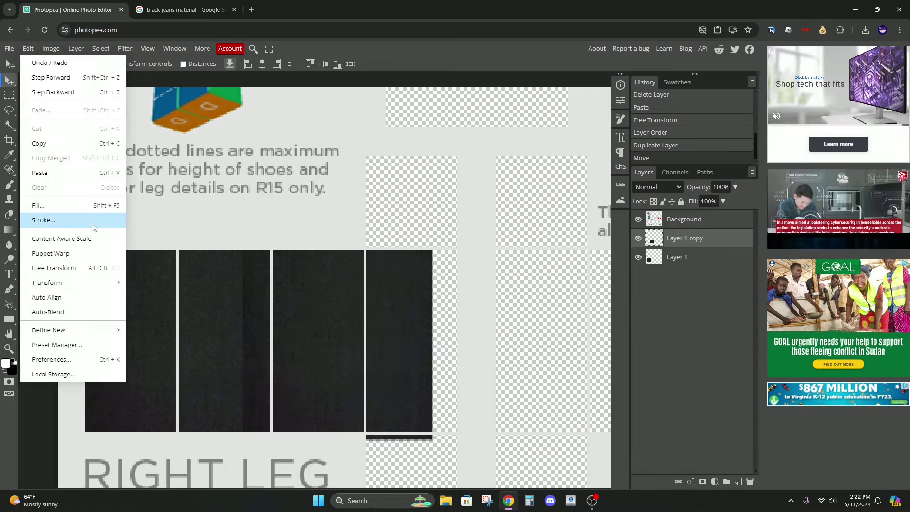
{"action": "mouse_move", "coordinate": [114, 283]}
{"action": "left_click", "coordinate": [203, 436]}
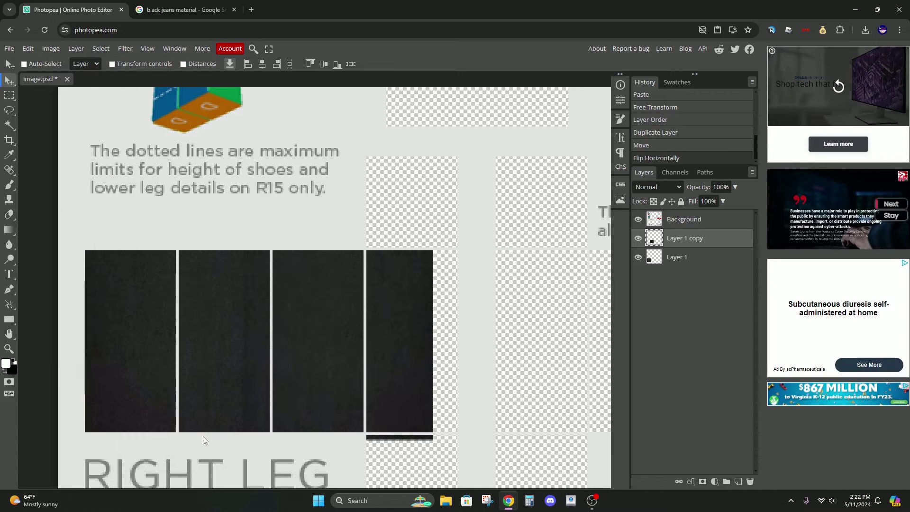
{"action": "left_click_drag", "start_coordinate": [346, 370], "coordinate": [355, 366]}
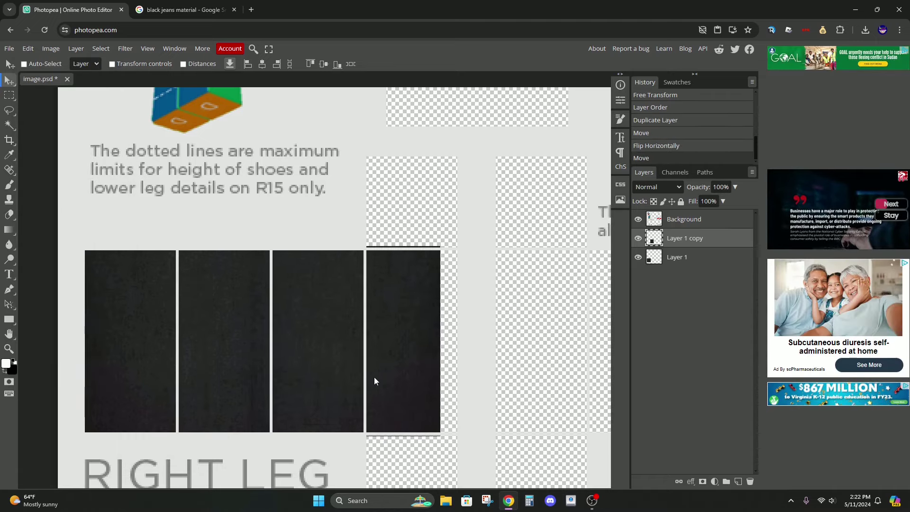
{"action": "key", "text": "ctrl+z"}
{"action": "key", "text": "ctrl+z"}
Step: Nudge the strips until all four right-leg panels are covered flush with no gaps
{"action": "left_click_drag", "start_coordinate": [336, 341], "coordinate": [322, 339]}
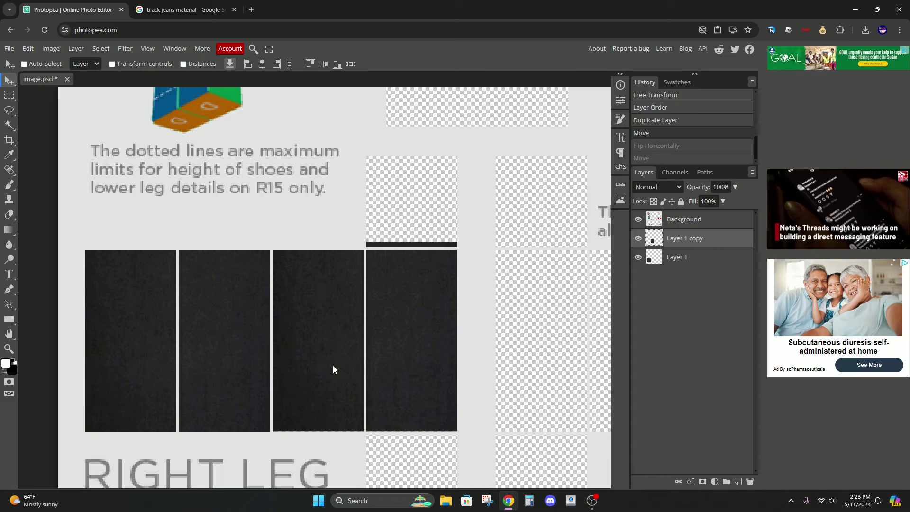
{"action": "key", "text": "shift+Left"}
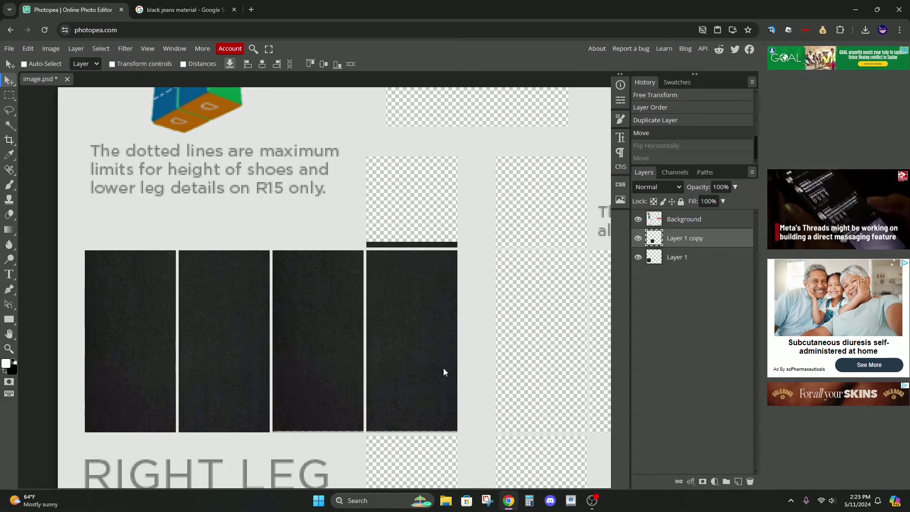
{"action": "left_click_drag", "start_coordinate": [437, 369], "coordinate": [441, 369]}
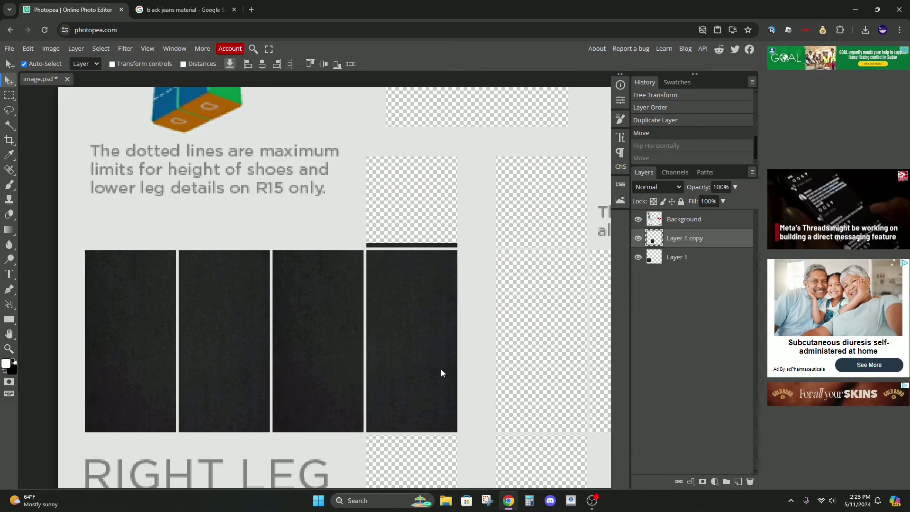
{"action": "key", "text": "ctrl"}
{"action": "scroll", "coordinate": [441, 373], "scroll_direction": "down", "scroll_amount": 5}
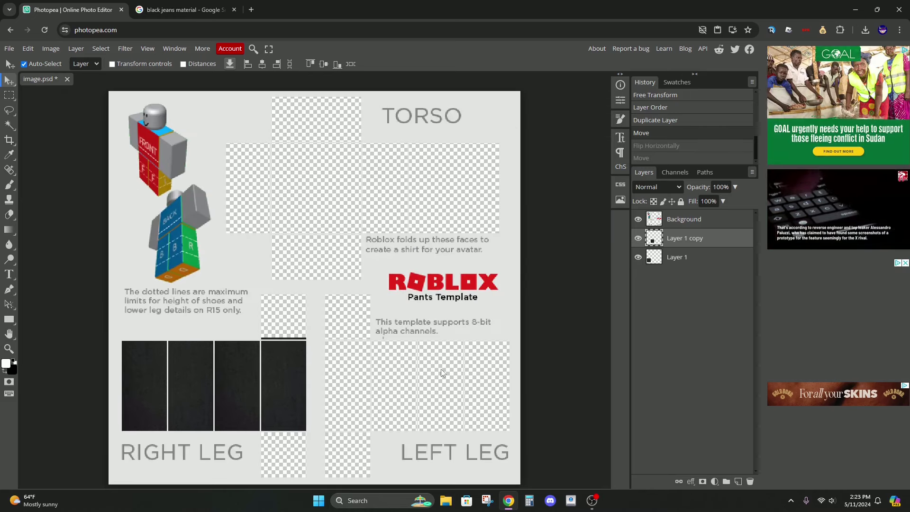
Step: Alt-drag copies of the denim strips across the four left-leg panels
{"action": "scroll", "coordinate": [441, 374], "scroll_direction": "down", "scroll_amount": 2}
{"action": "scroll", "coordinate": [108, 244], "scroll_direction": "up", "scroll_amount": 1}
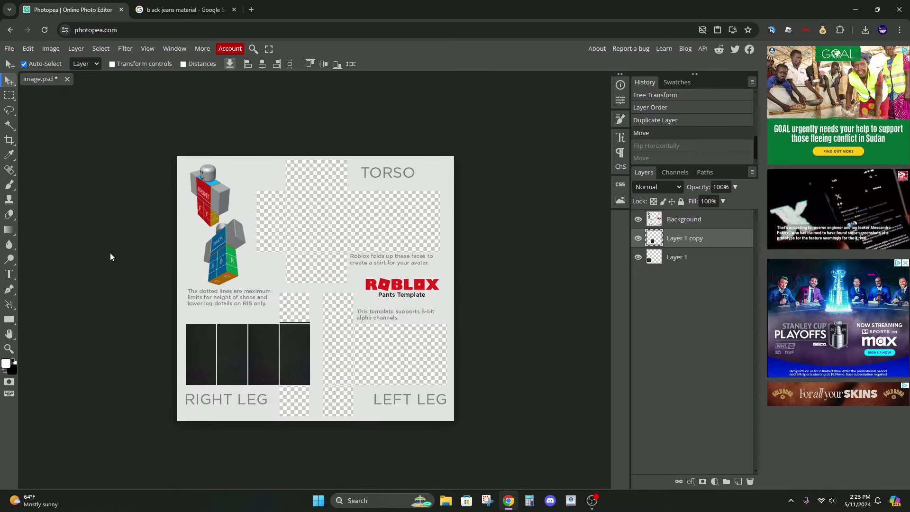
{"action": "left_click_drag", "start_coordinate": [262, 343], "coordinate": [336, 342]}
{"action": "left_click_drag", "start_coordinate": [392, 338], "coordinate": [446, 348]}
Step: Add another denim piece under the torso and widen it with Ctrl+T
{"action": "left_click_drag", "start_coordinate": [573, 304], "coordinate": [371, 332]}
{"action": "left_click_drag", "start_coordinate": [339, 275], "coordinate": [359, 288]}
{"action": "key", "text": "ctrl+t"}
{"action": "key", "text": "Return"}
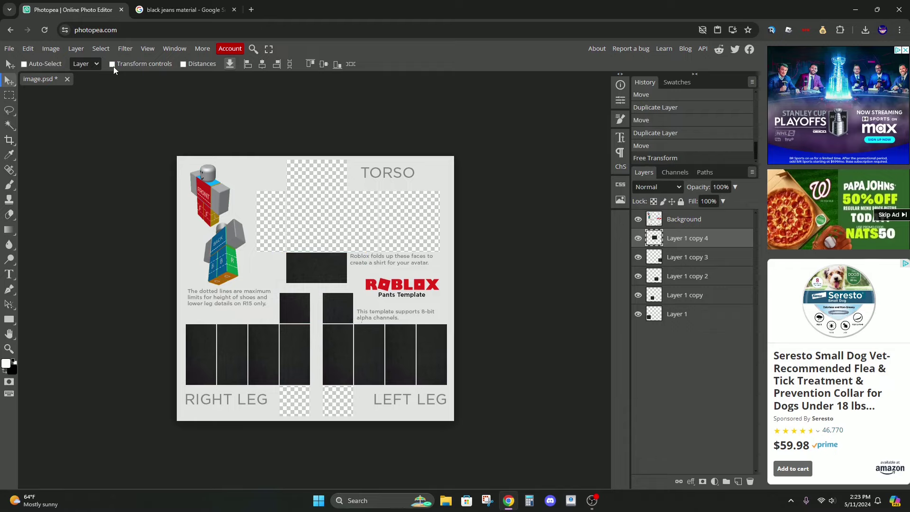
Step: Replace the black jeans material search with a new Google Images search for 'stockx'
{"action": "left_click", "coordinate": [168, 12]}
{"action": "scroll", "coordinate": [266, 294], "scroll_direction": "down", "scroll_amount": 10}
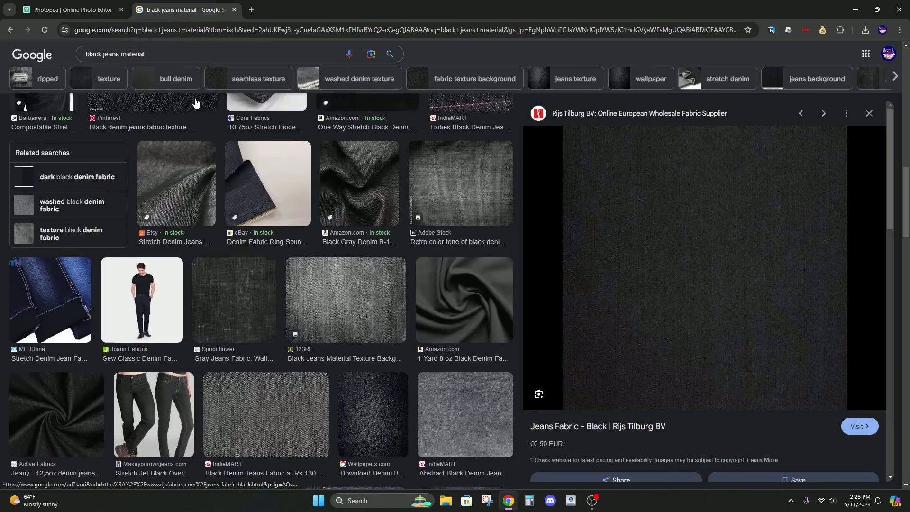
{"action": "scroll", "coordinate": [196, 103], "scroll_direction": "up", "scroll_amount": 6}
{"action": "double_click", "coordinate": [224, 55]}
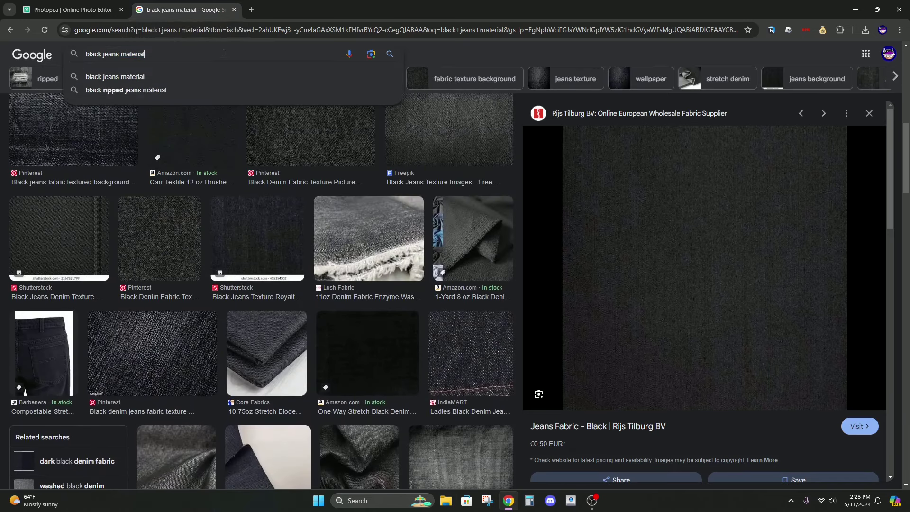
{"action": "type", "text": "stockx"}
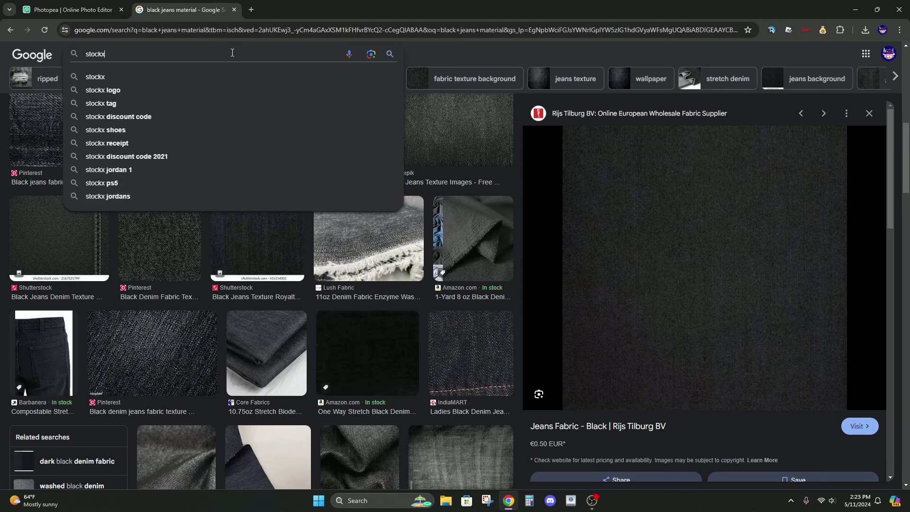
{"action": "key", "text": "Return"}
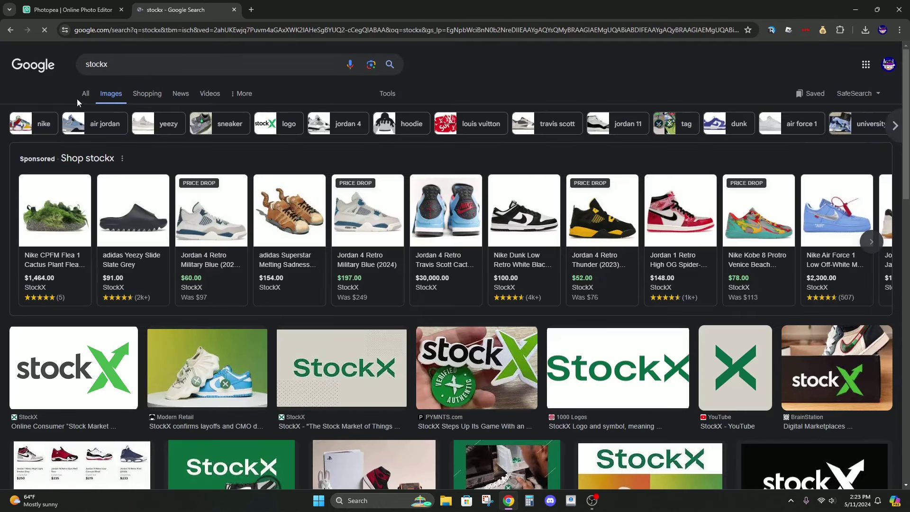
Step: Switch to the All search results and open the sponsored StockX website link
{"action": "left_click", "coordinate": [81, 96]}
{"action": "left_click", "coordinate": [179, 165]}
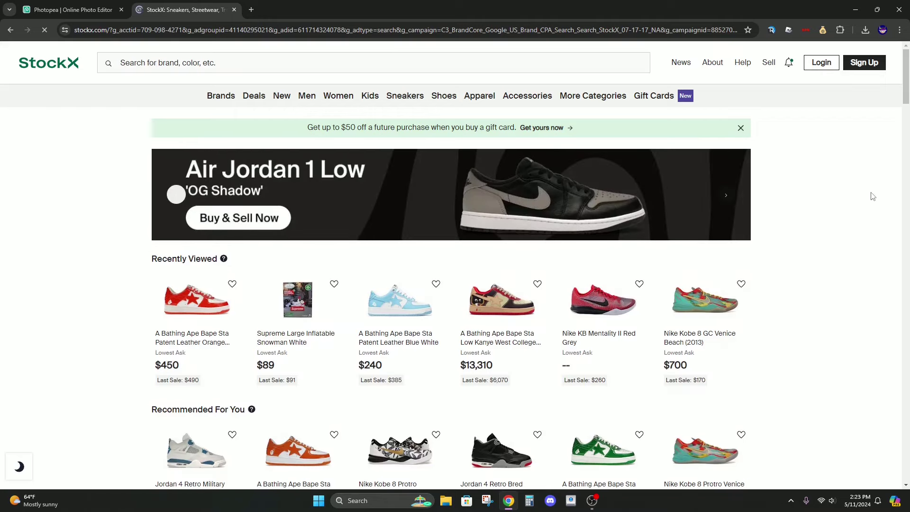
{"action": "scroll", "coordinate": [856, 231], "scroll_direction": "down", "scroll_amount": 2}
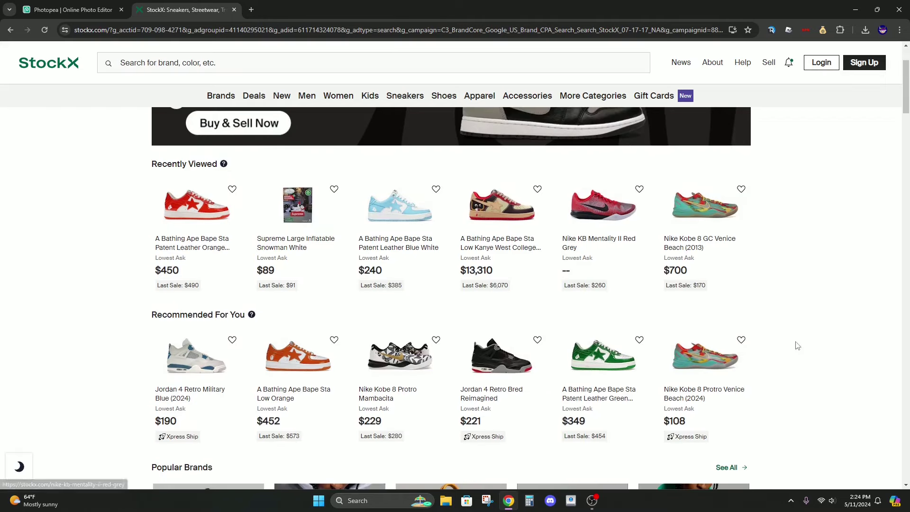
{"action": "scroll", "coordinate": [218, 294], "scroll_direction": "up", "scroll_amount": 2}
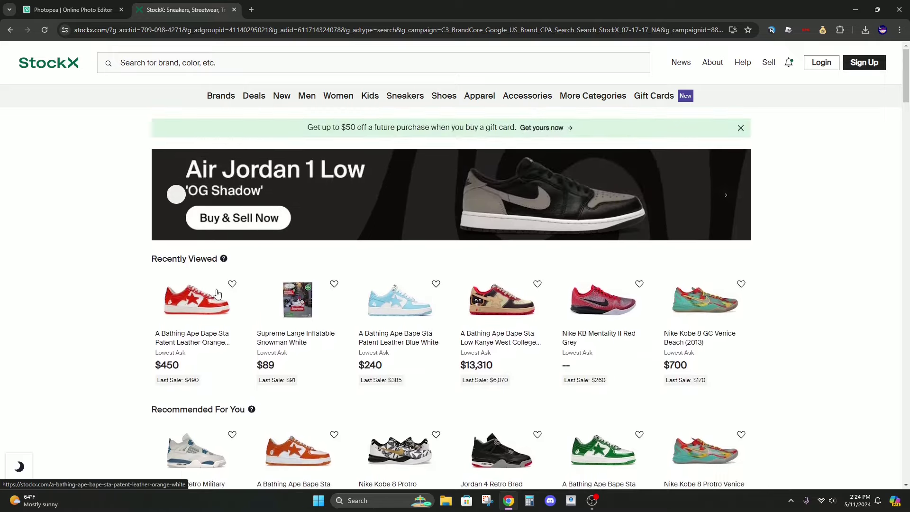
Step: Check the first Recently Viewed shoe, return, and browse the homepage's recommended and trending sneakers
{"action": "left_click", "coordinate": [200, 300]}
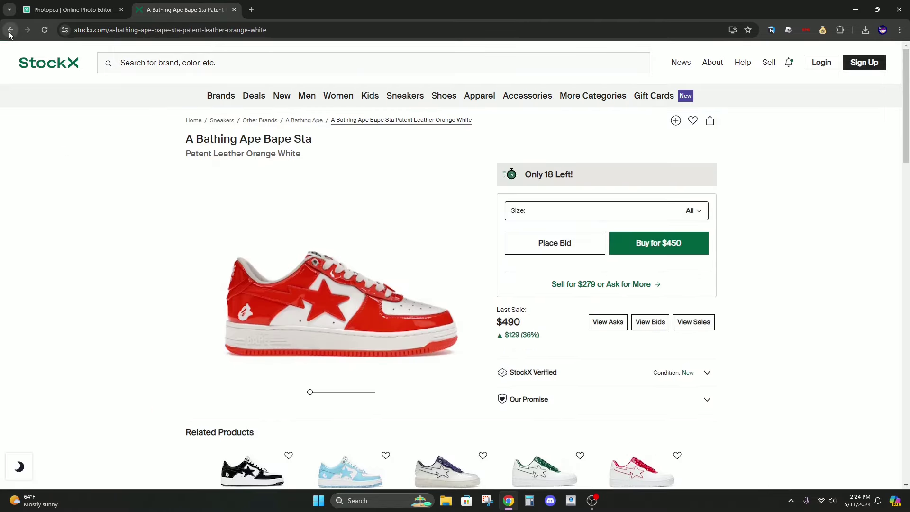
{"action": "left_click", "coordinate": [10, 31]}
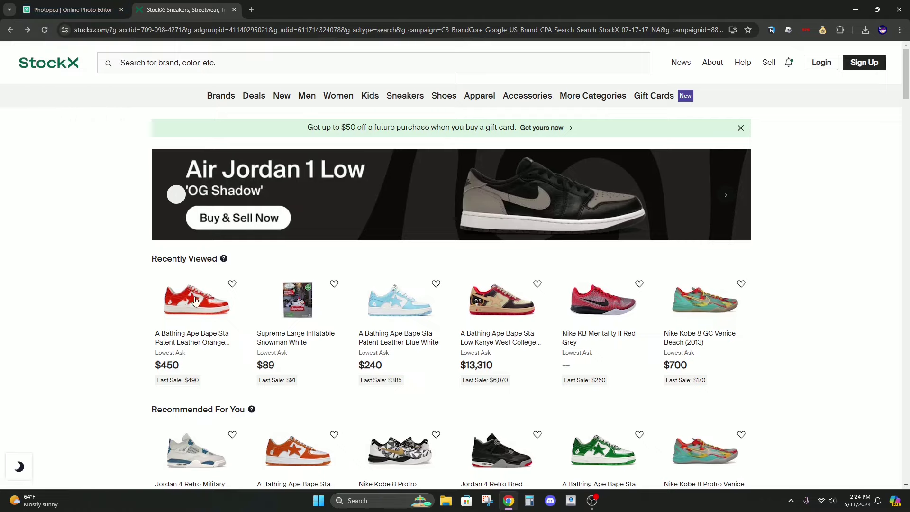
{"action": "scroll", "coordinate": [196, 300], "scroll_direction": "down", "scroll_amount": 5}
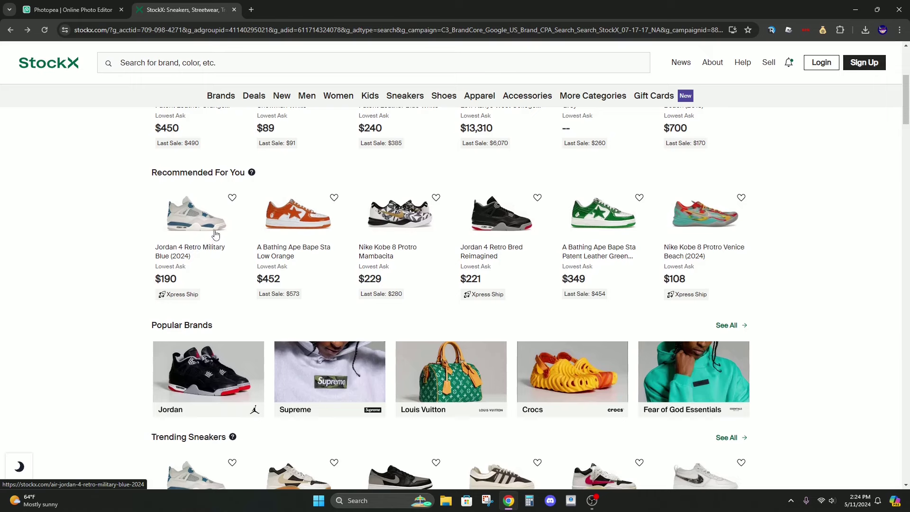
{"action": "scroll", "coordinate": [219, 236], "scroll_direction": "up", "scroll_amount": 4}
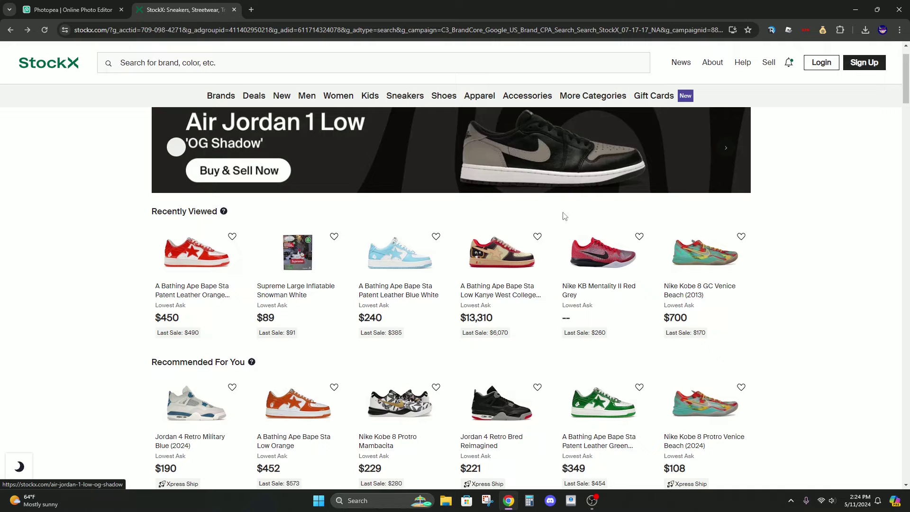
{"action": "scroll", "coordinate": [337, 352], "scroll_direction": "down", "scroll_amount": 14}
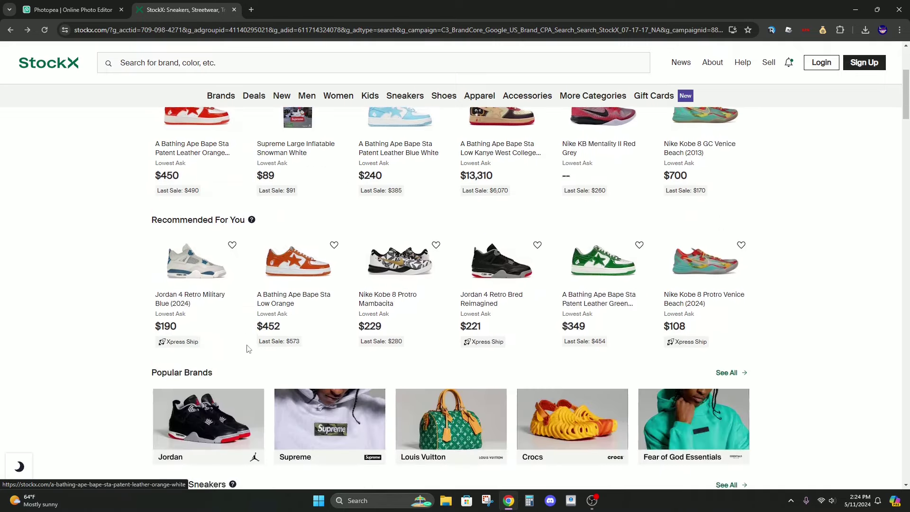
{"action": "scroll", "coordinate": [336, 352], "scroll_direction": "up", "scroll_amount": 5}
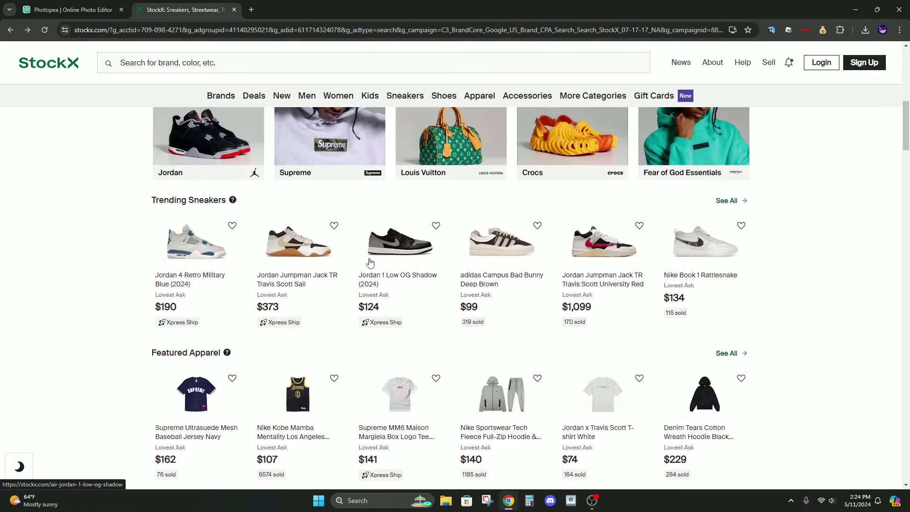
{"action": "scroll", "coordinate": [483, 284], "scroll_direction": "up", "scroll_amount": 8}
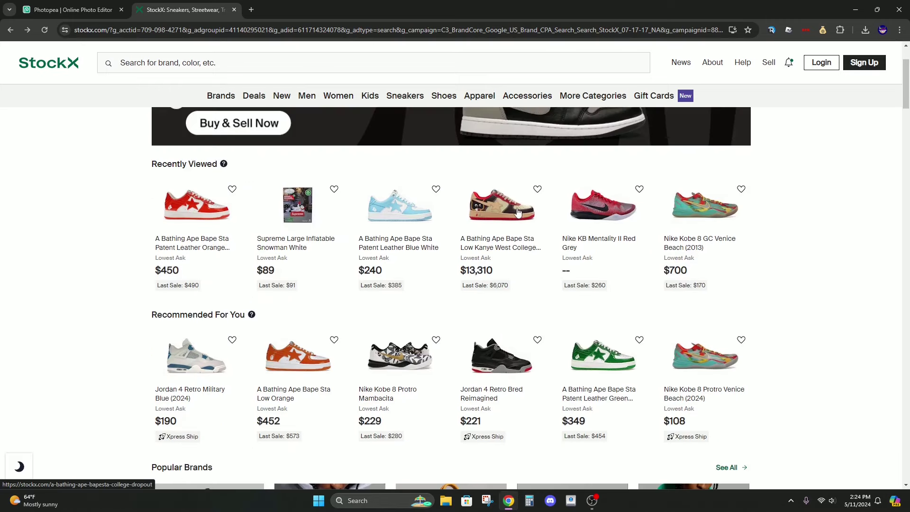
{"action": "scroll", "coordinate": [200, 273], "scroll_direction": "down", "scroll_amount": 2}
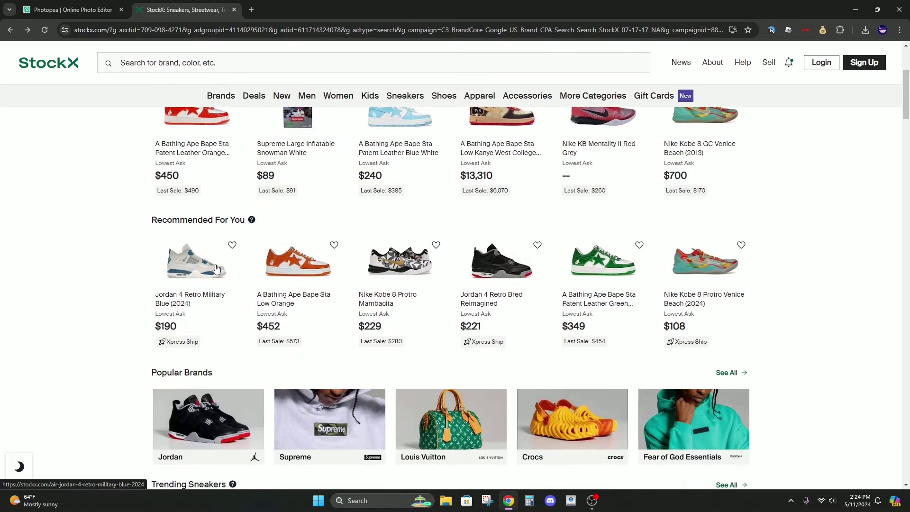